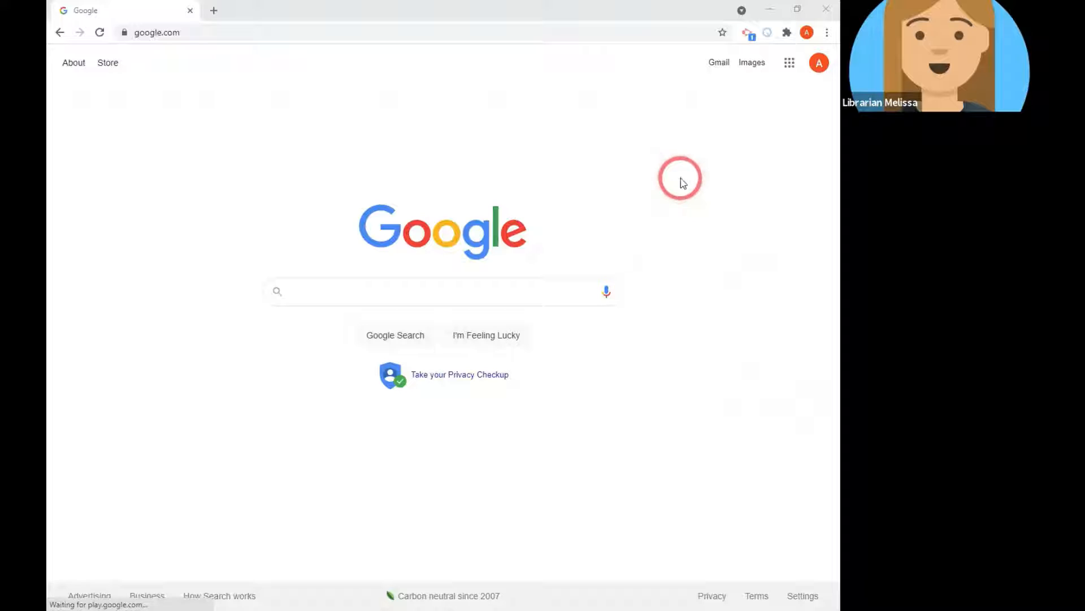
Open Google Calendar from the Google home page and close the Keep notes shown beside it
{"action": "left_click", "coordinate": [791, 67]}
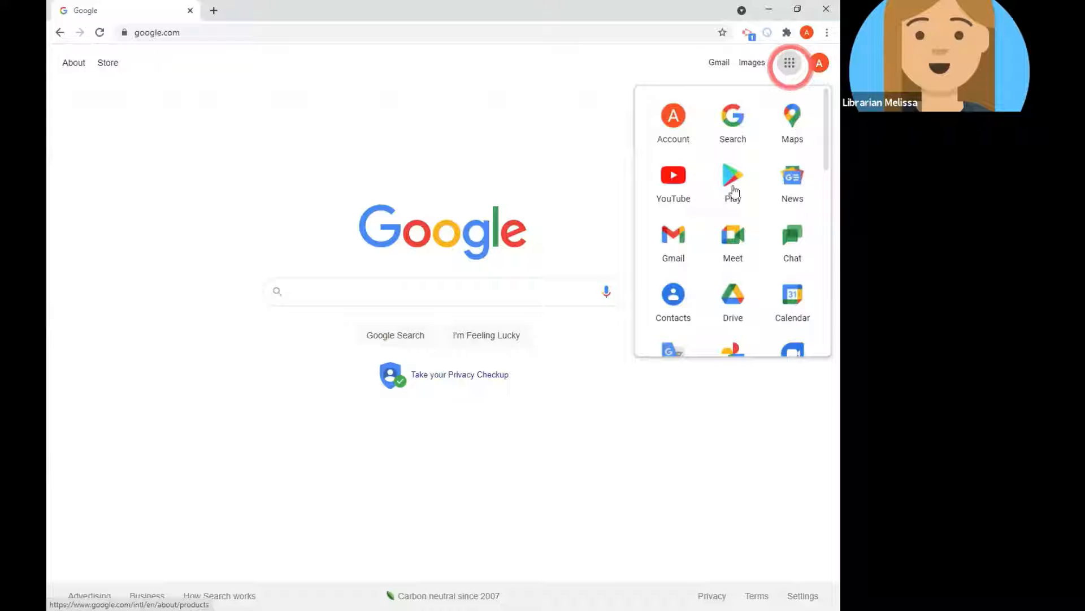
{"action": "left_click", "coordinate": [790, 301]}
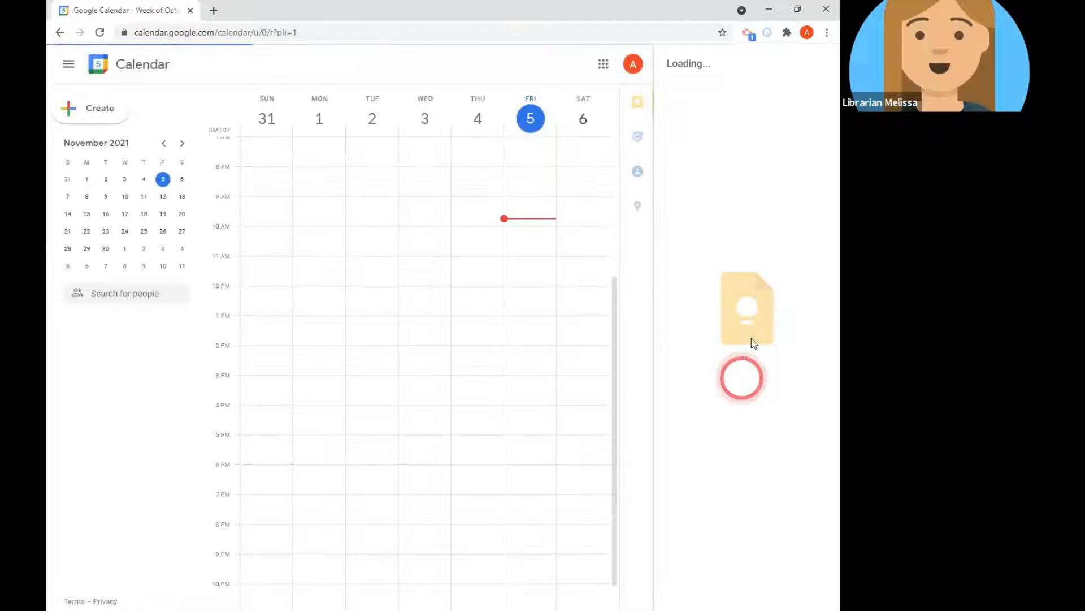
{"action": "left_click", "coordinate": [820, 63]}
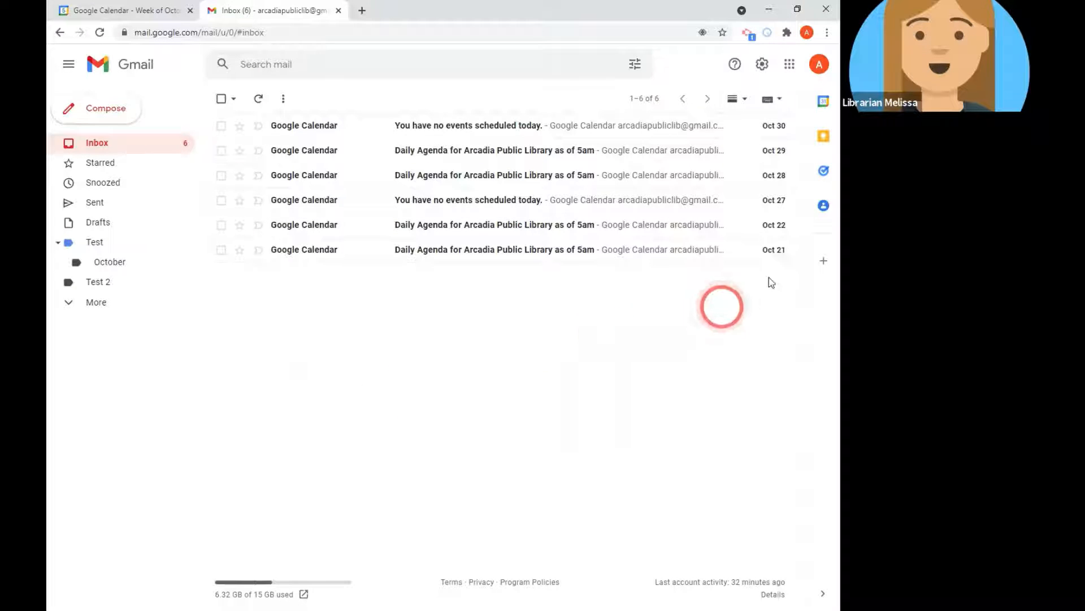
Show today's calendar beside the Gmail inbox and open the full Google Calendar from it
{"action": "left_click", "coordinate": [824, 107]}
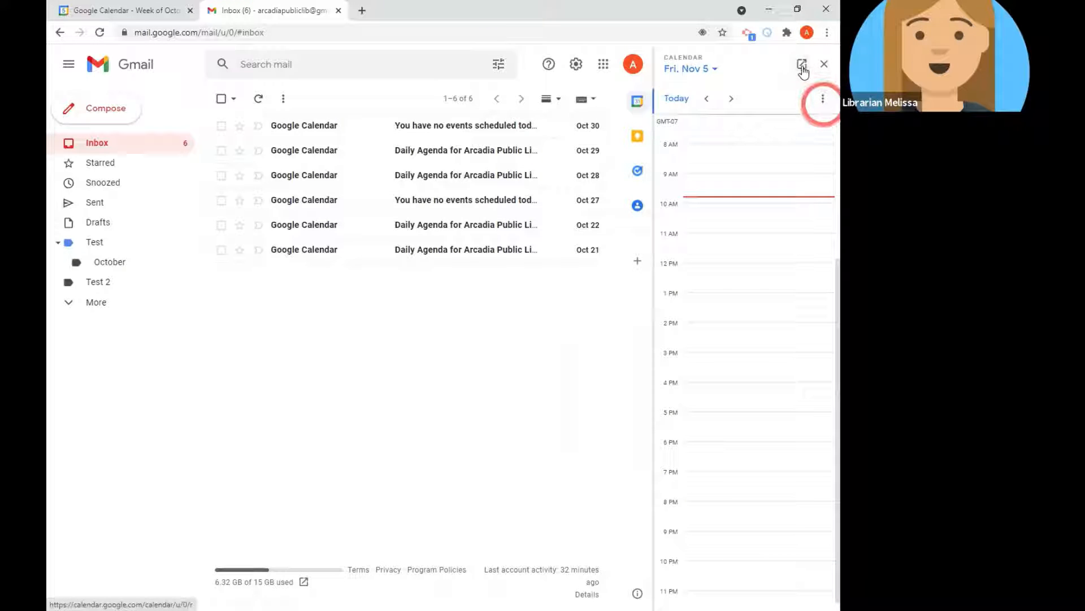
{"action": "left_click", "coordinate": [803, 65]}
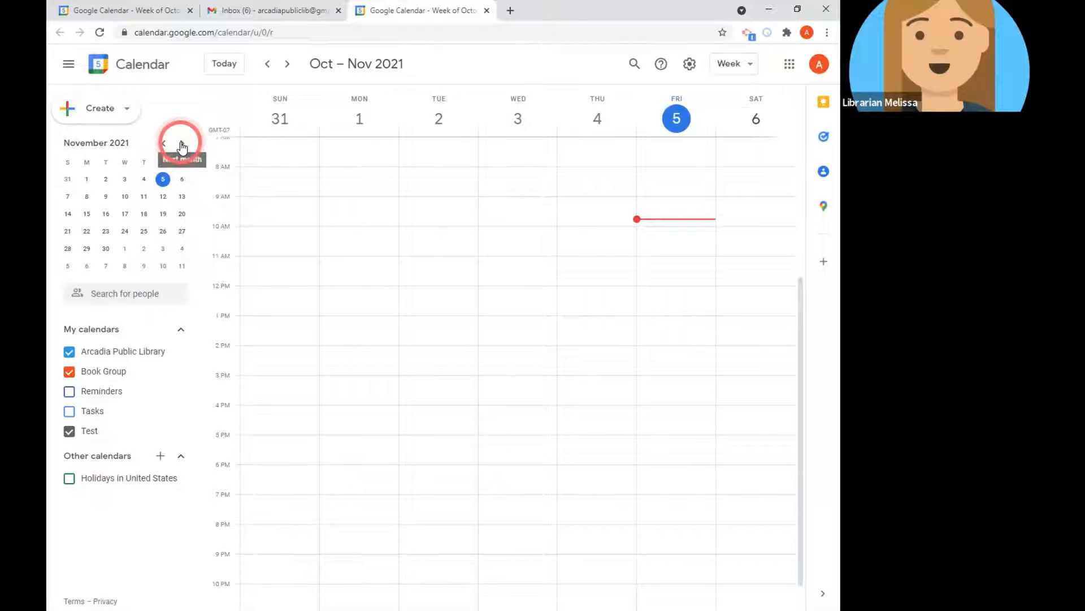
Select November 2 and go back to the week containing October 27, 2021
{"action": "left_click", "coordinate": [106, 179]}
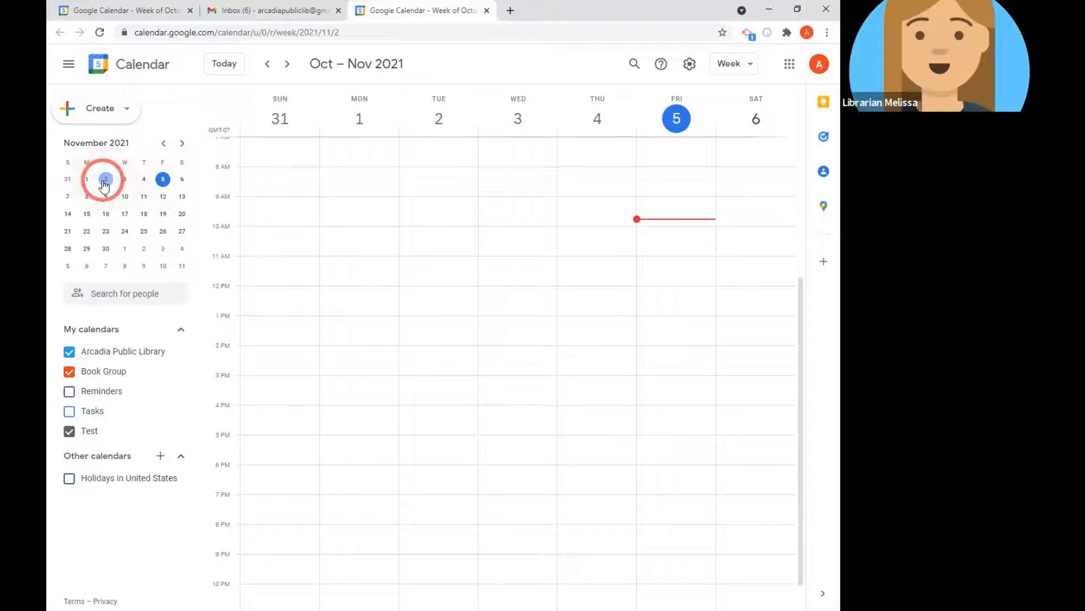
{"action": "left_click", "coordinate": [164, 143]}
{"action": "left_click", "coordinate": [124, 249]}
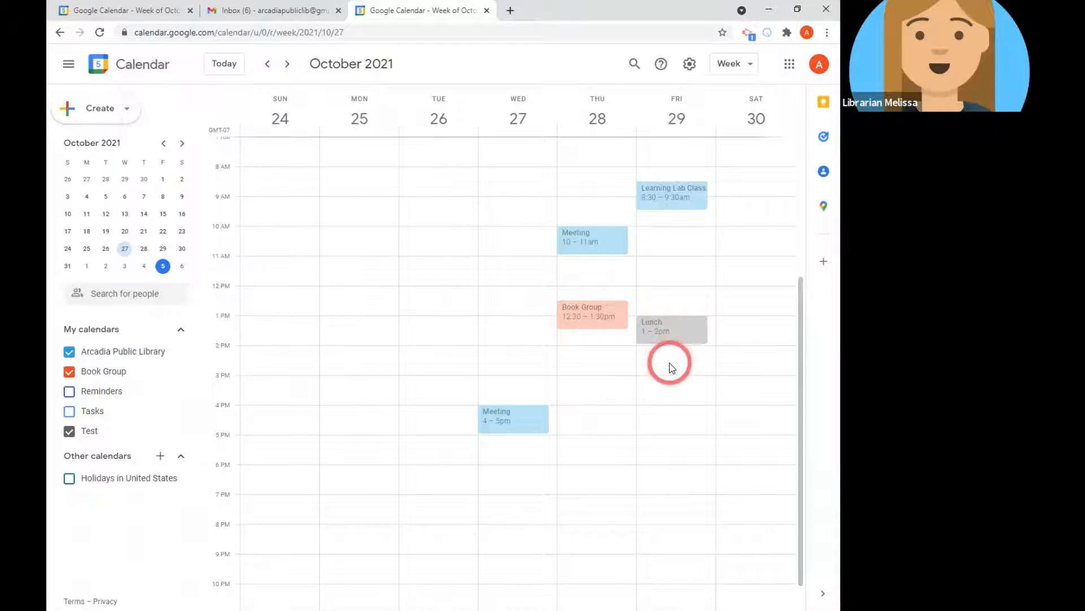
Hide the Test calendar's events, show them again, and select the Friday Lunch event
{"action": "left_click", "coordinate": [69, 432]}
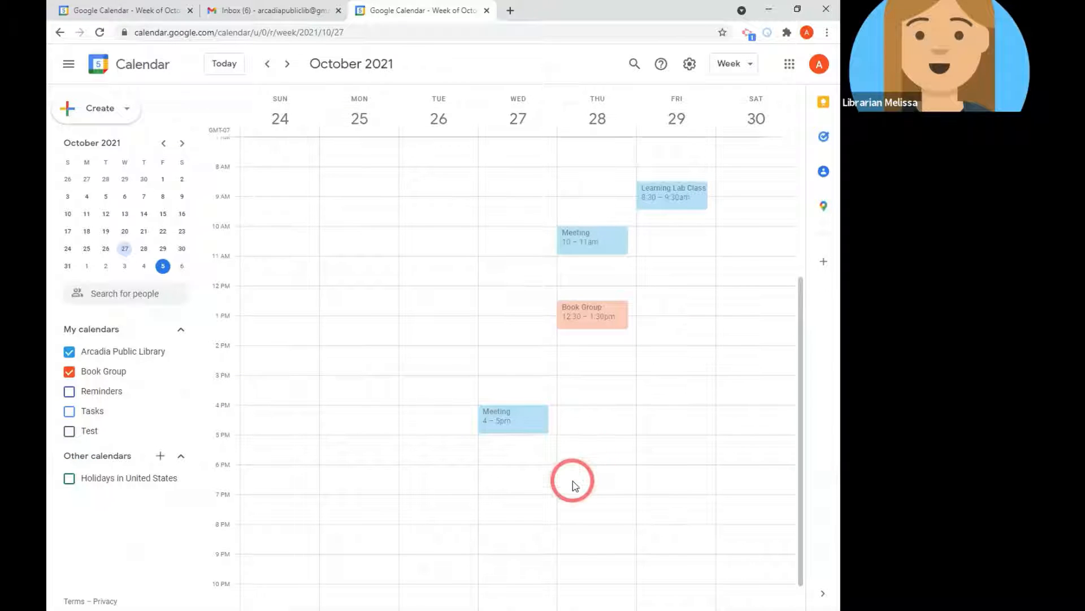
{"action": "left_click", "coordinate": [69, 430]}
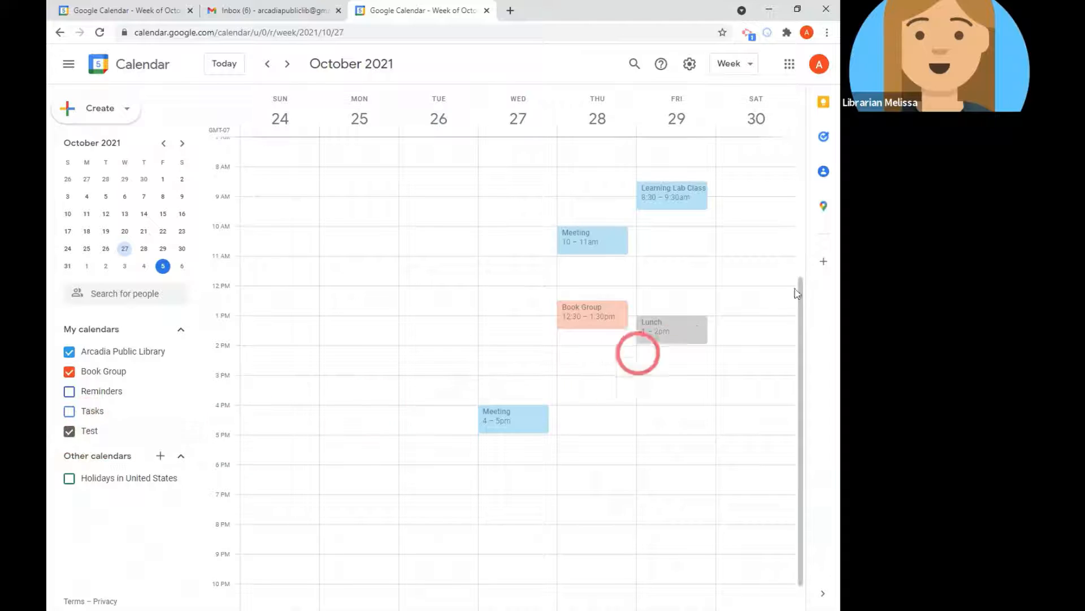
{"action": "left_click", "coordinate": [698, 328]}
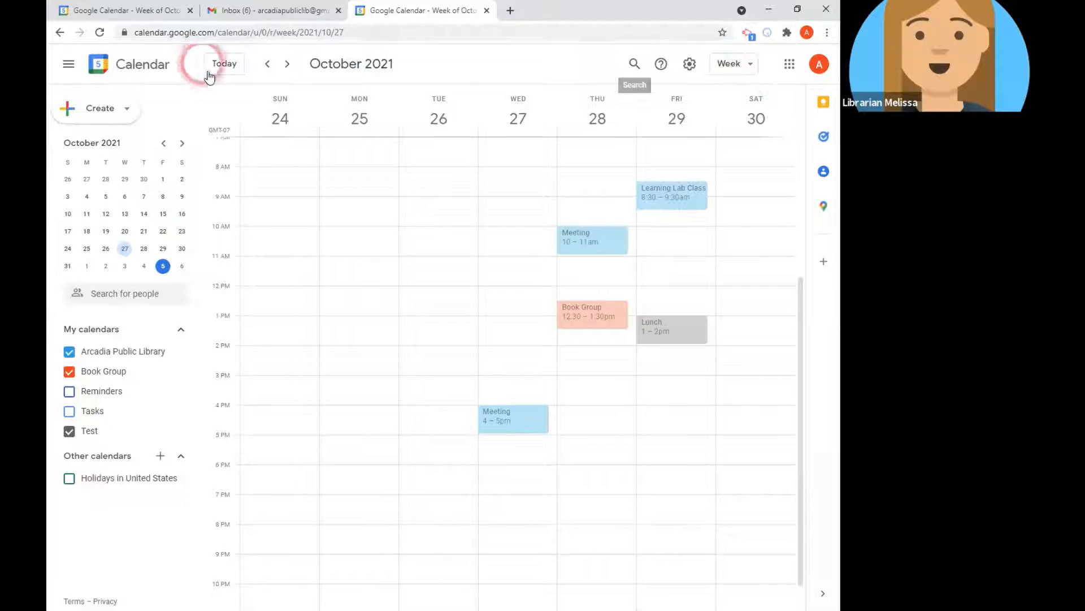
Return to the current week, advance one week, and look through the available calendar view options
{"action": "left_click", "coordinate": [223, 65]}
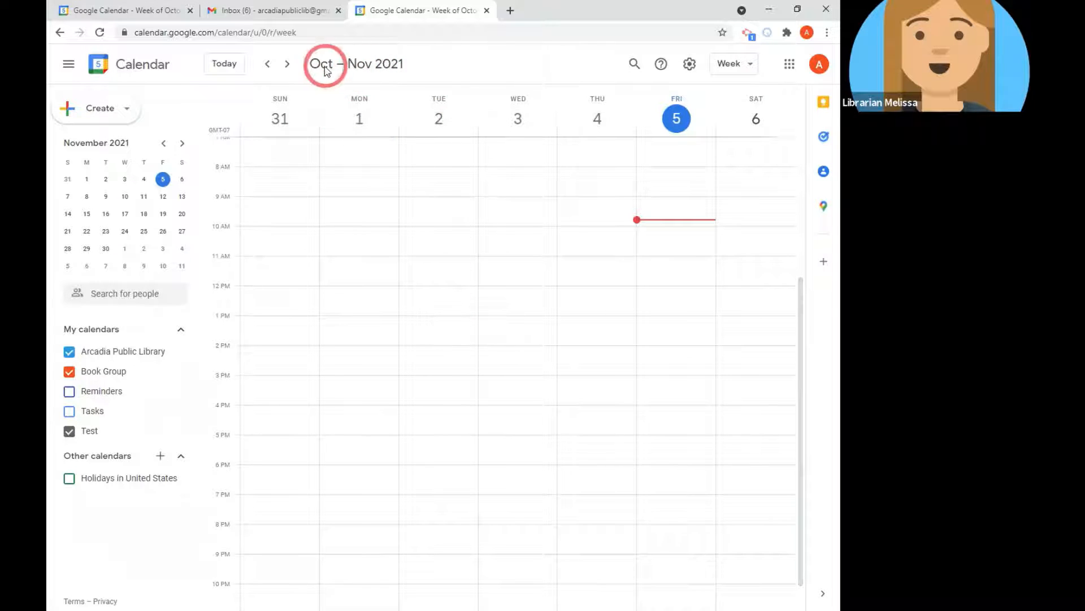
{"action": "left_click", "coordinate": [287, 63]}
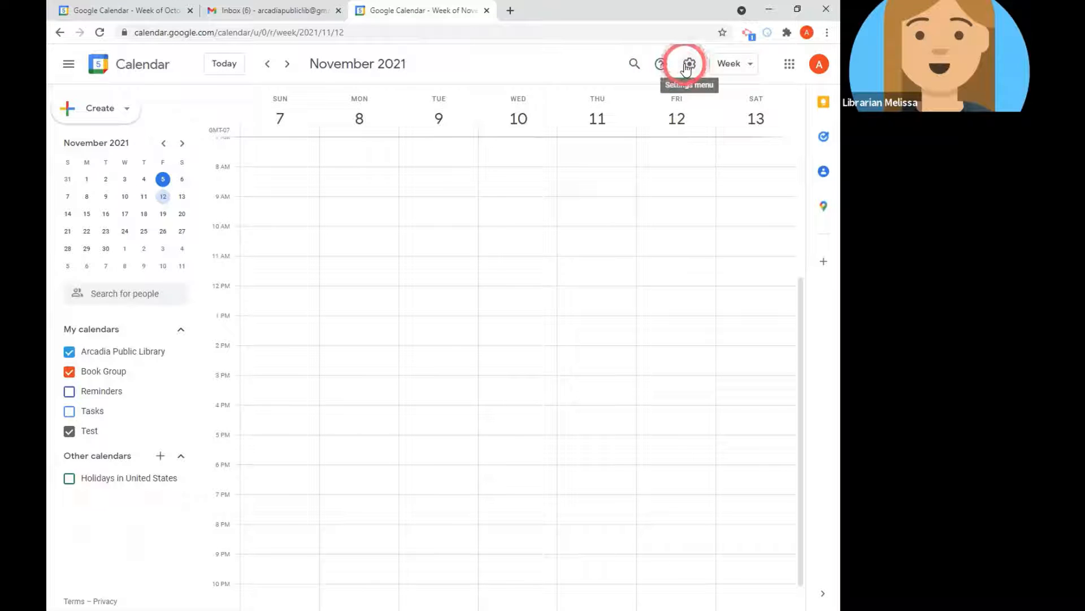
{"action": "left_click", "coordinate": [733, 64]}
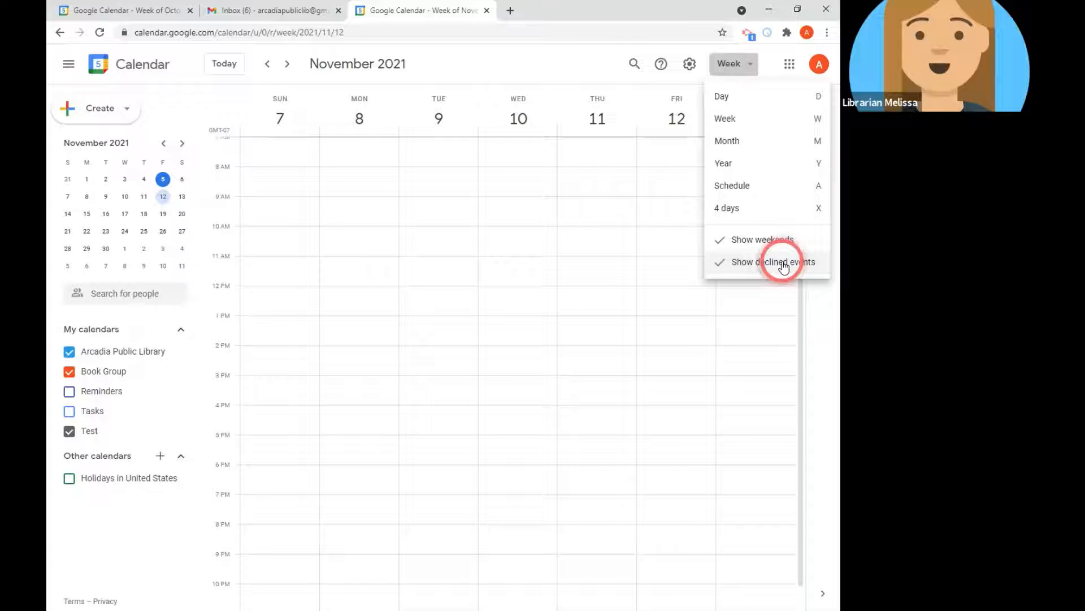
{"action": "left_click", "coordinate": [735, 64]}
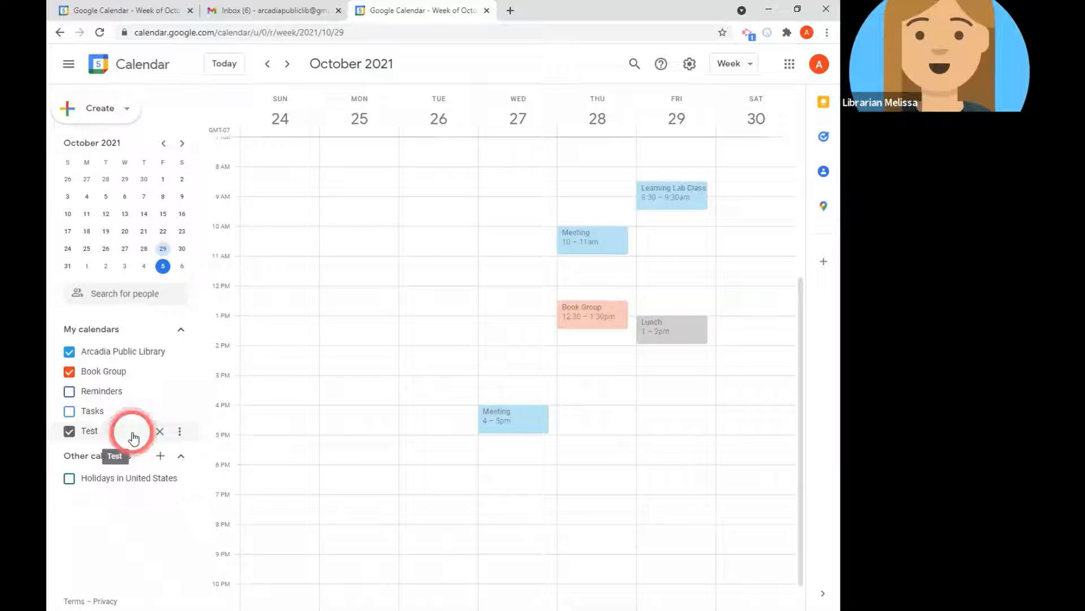
Hide the Test and Book Group calendars, and show both of them again
{"action": "left_click", "coordinate": [69, 430]}
{"action": "left_click", "coordinate": [69, 371]}
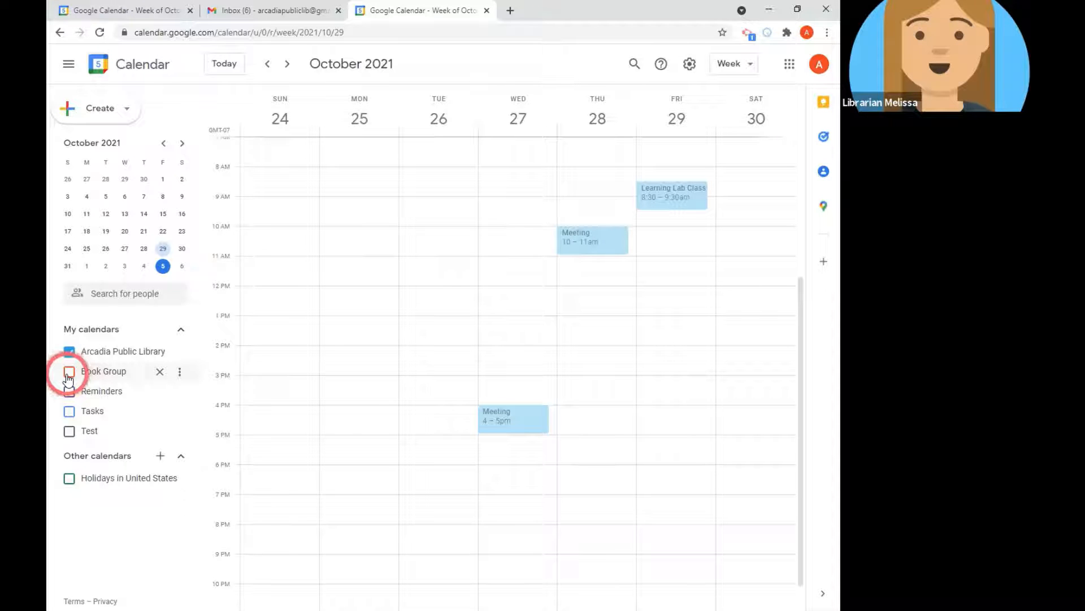
{"action": "left_click", "coordinate": [68, 373]}
{"action": "left_click", "coordinate": [69, 431]}
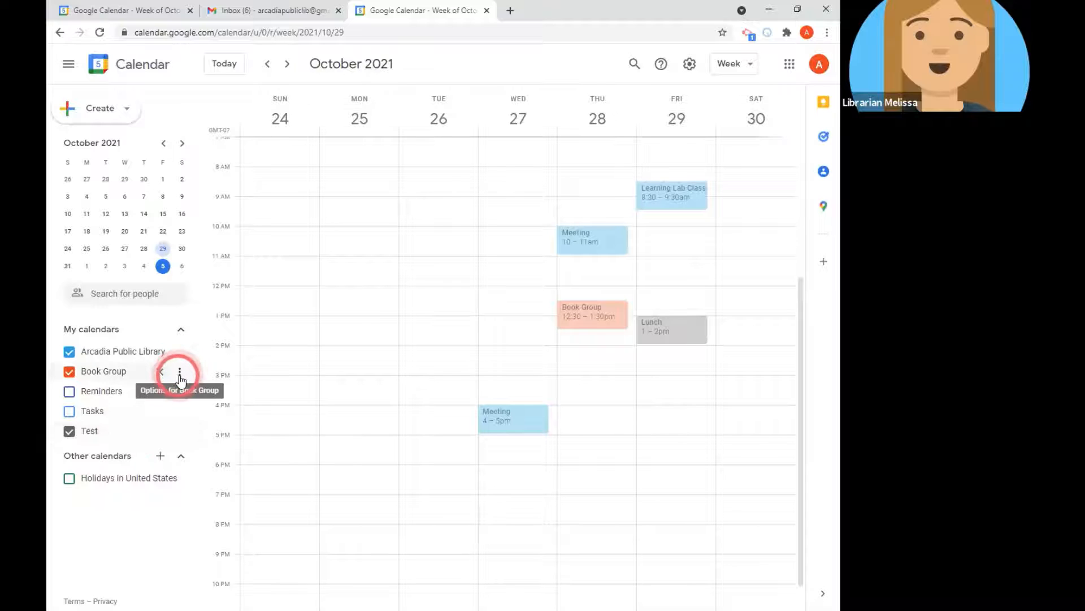
Look at the Book Group calendar's options and settings, and return to the week view, dismissing the notifications request
{"action": "left_click", "coordinate": [180, 376]}
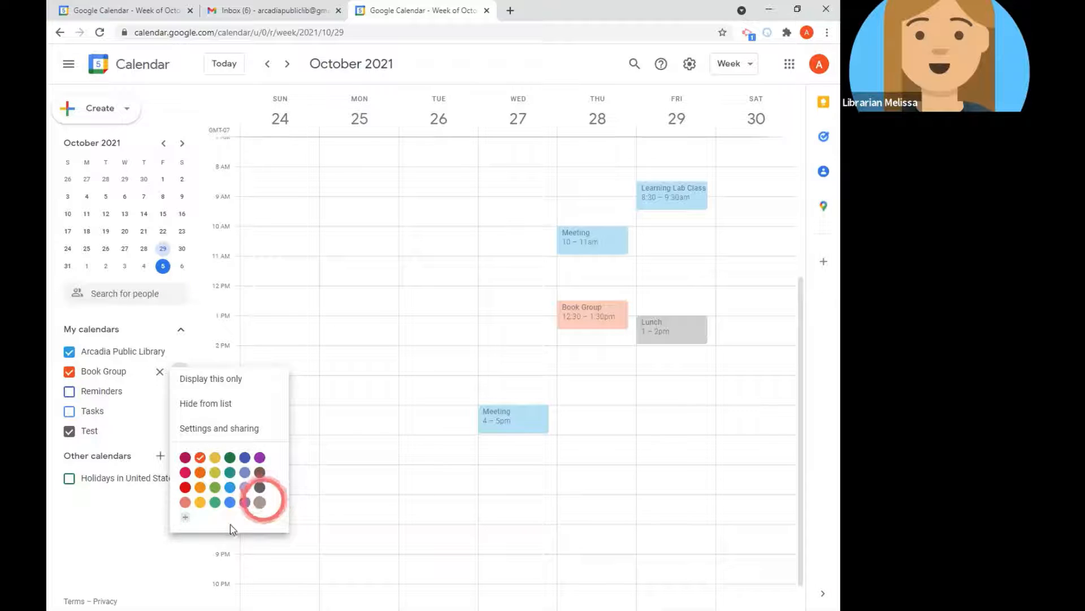
{"action": "left_click", "coordinate": [244, 431]}
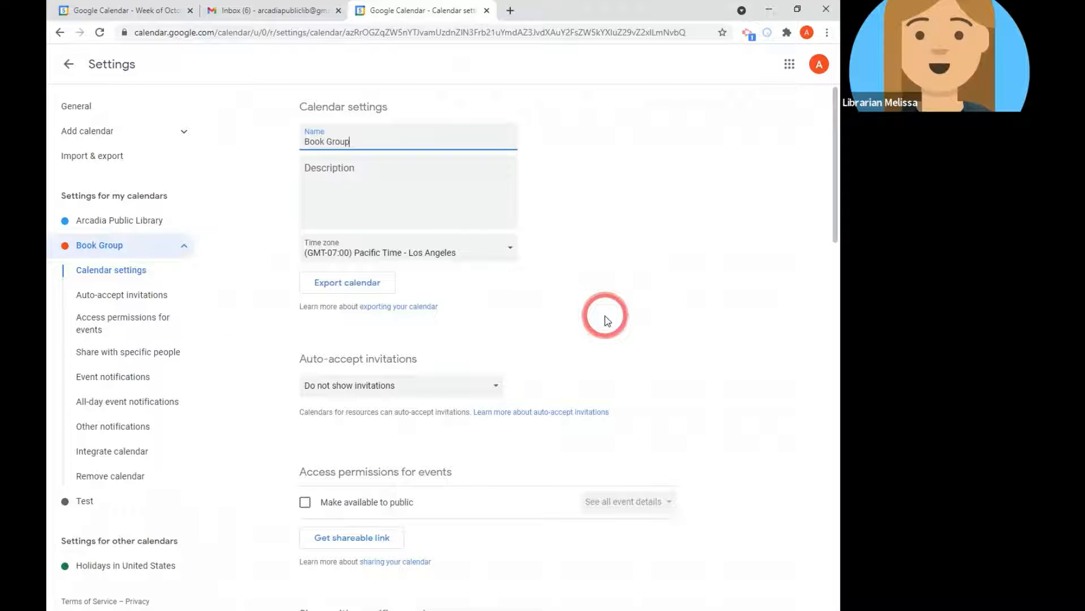
{"action": "left_click", "coordinate": [69, 64]}
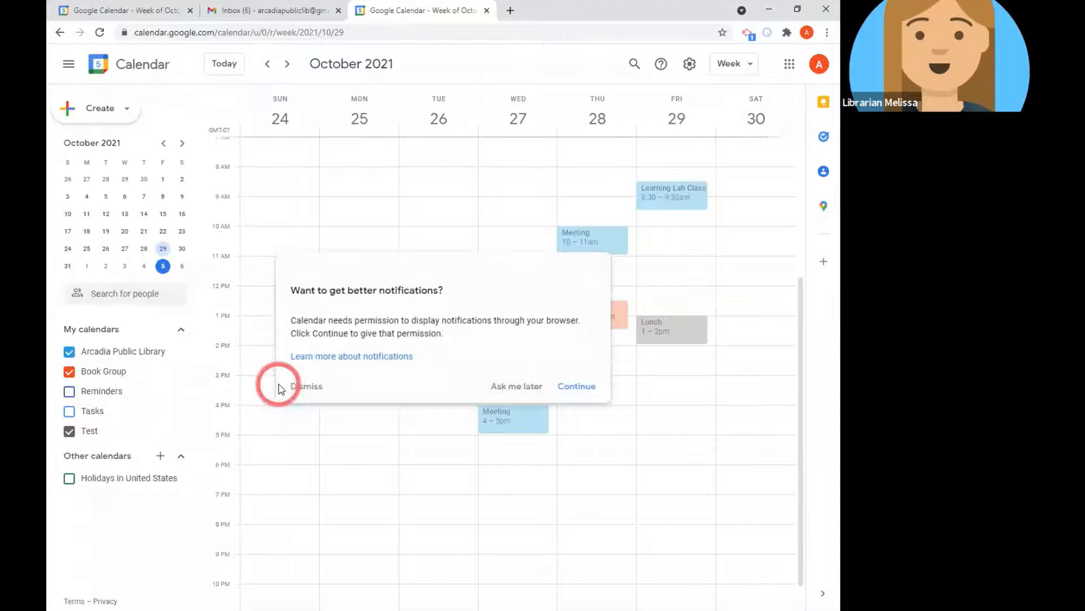
{"action": "left_click", "coordinate": [305, 387]}
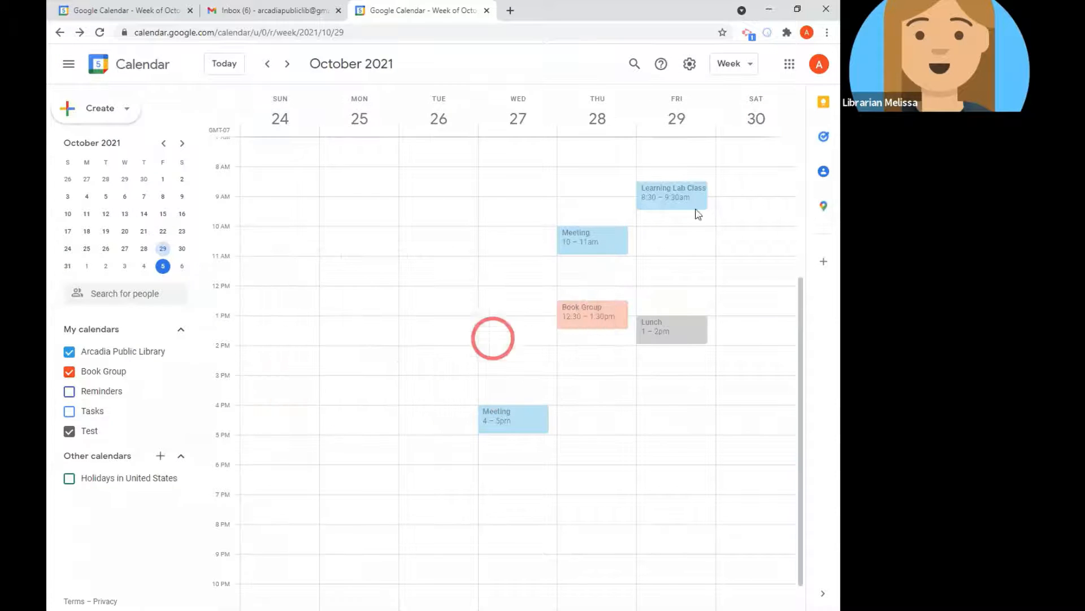
Open the general calendar settings and from there the settings of the Book Group calendar
{"action": "left_click", "coordinate": [690, 66]}
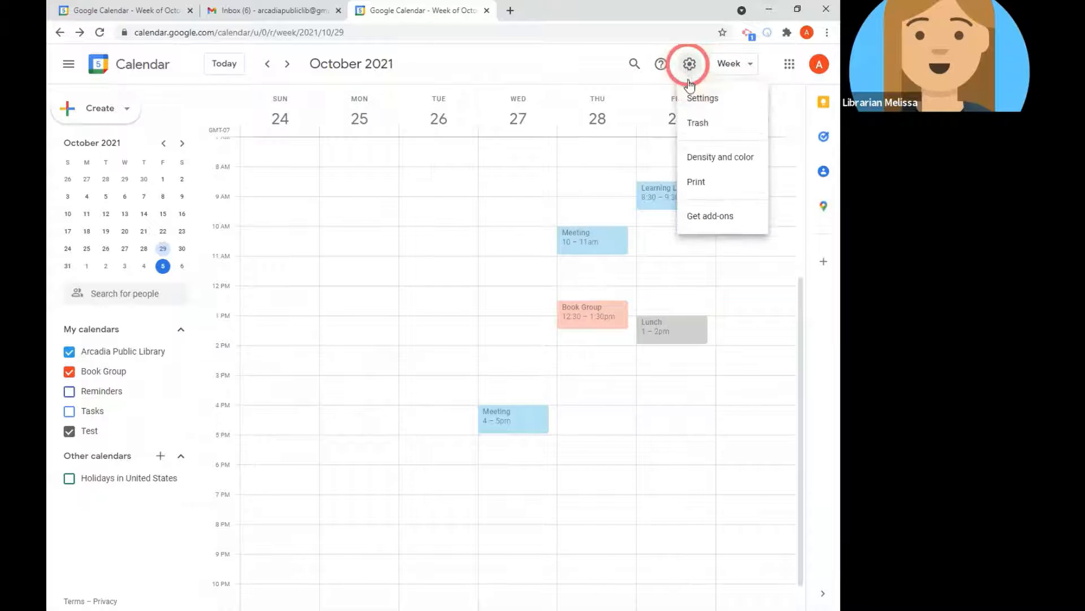
{"action": "left_click", "coordinate": [699, 102]}
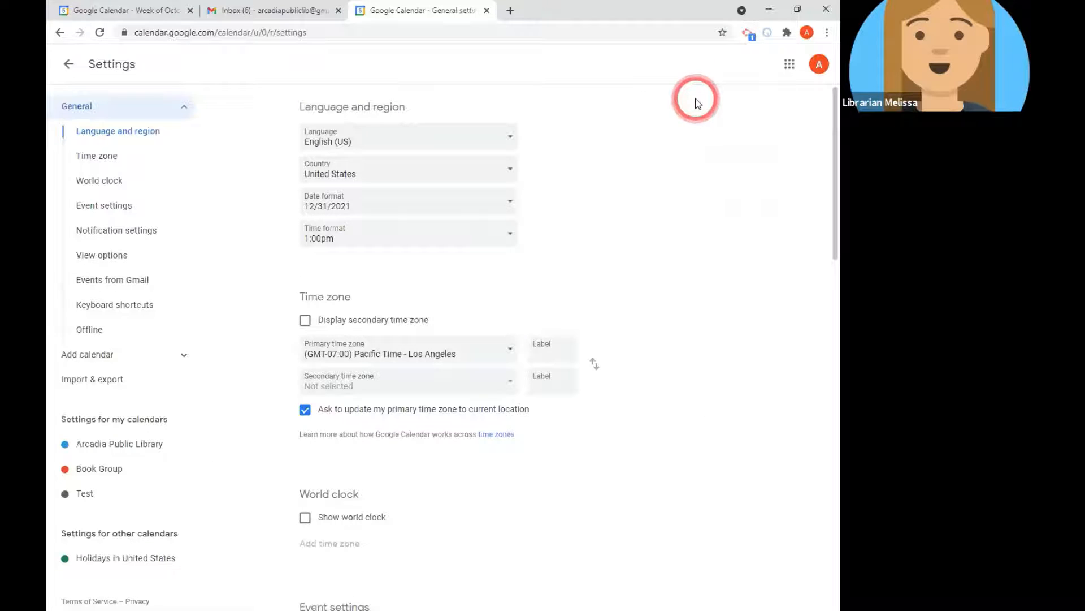
{"action": "left_click", "coordinate": [120, 468]}
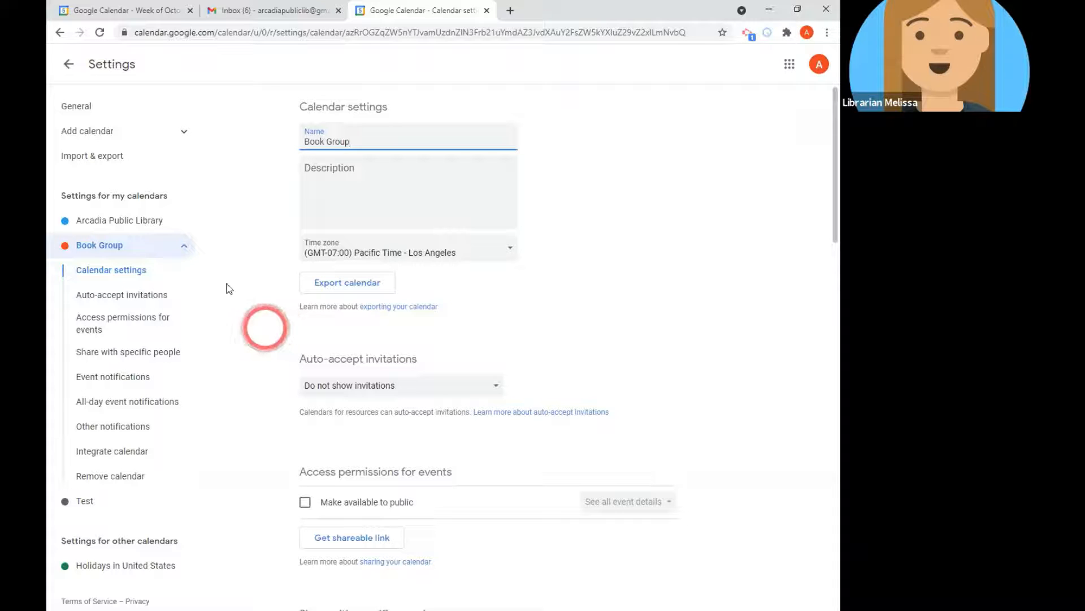
Look at the form for creating a new calendar and return to the Book Group calendar's settings
{"action": "left_click", "coordinate": [136, 130]}
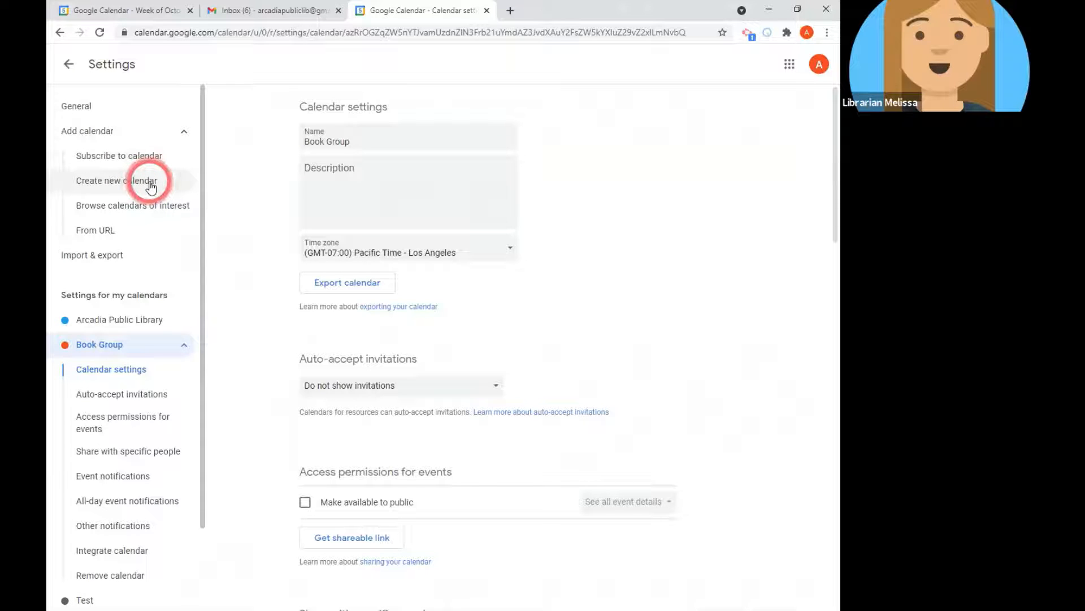
{"action": "left_click", "coordinate": [179, 186]}
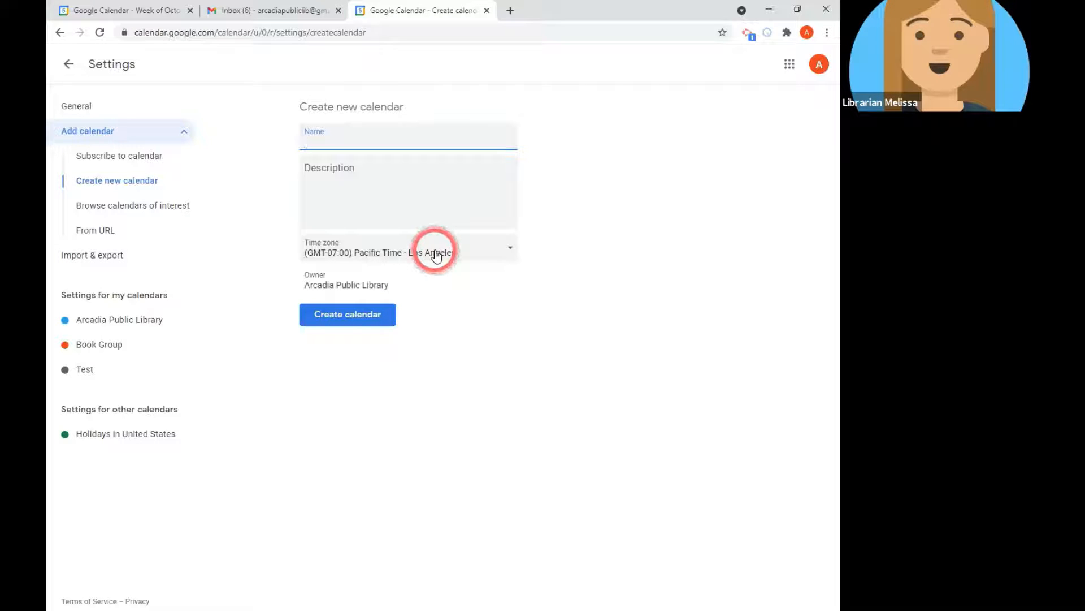
{"action": "left_click", "coordinate": [88, 347]}
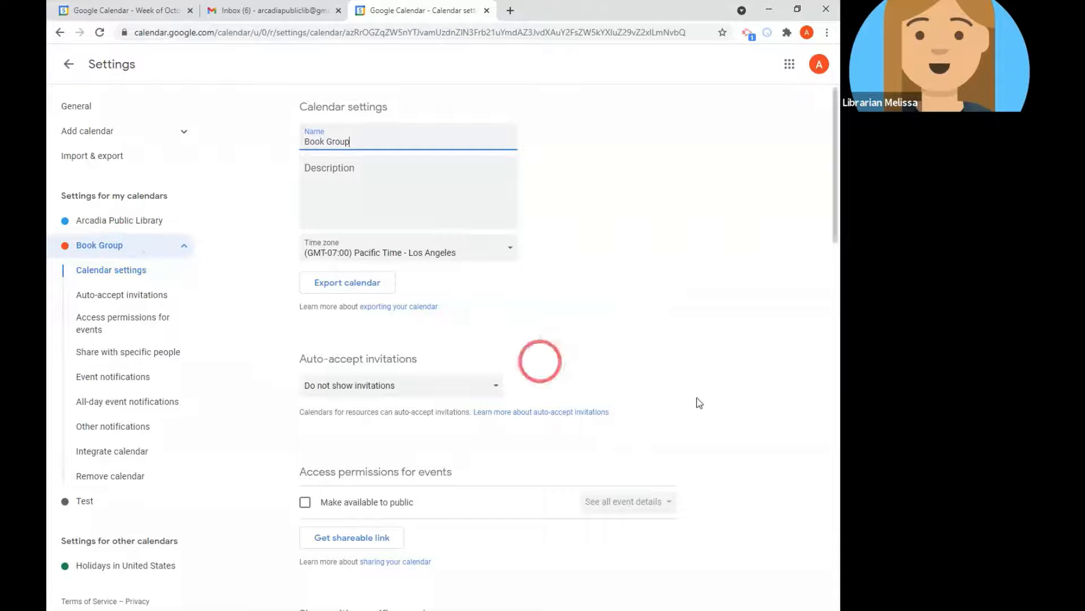
Try sharing the Book Group calendar with Arcadia Public Library Test 2 using the "See only free/busy (hide details)" permission
{"action": "scroll", "coordinate": [630, 311], "scroll_direction": "down", "scroll_amount": 6}
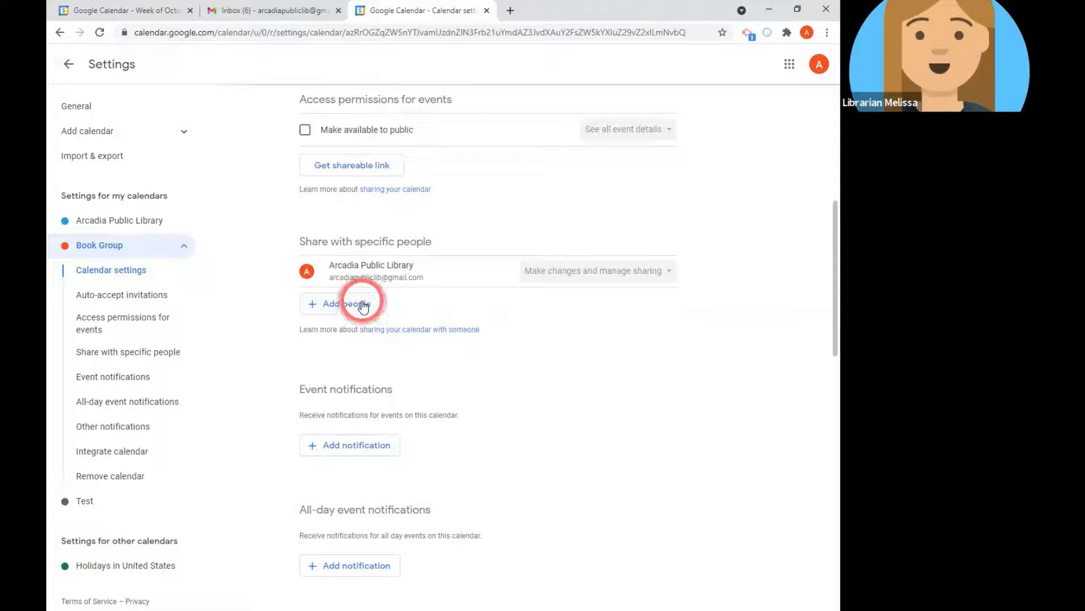
{"action": "left_click", "coordinate": [363, 305]}
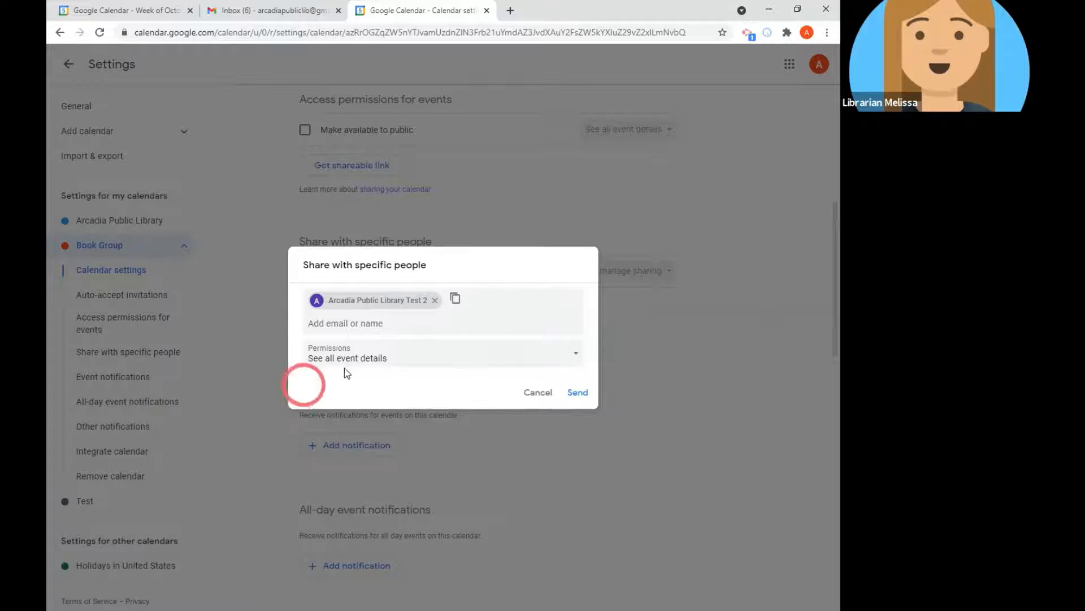
{"action": "left_click", "coordinate": [576, 359]}
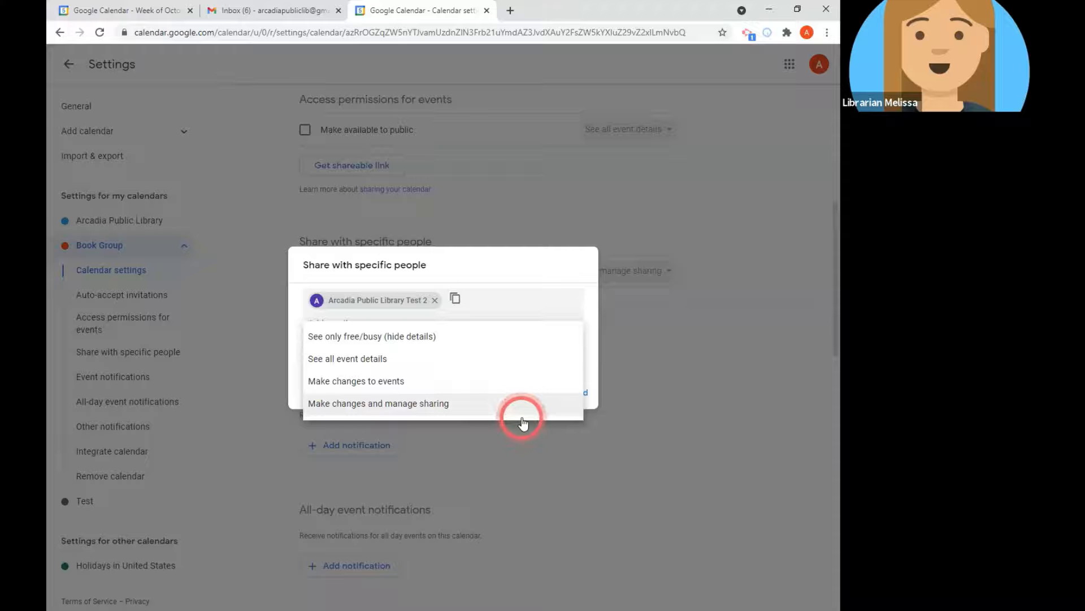
{"action": "left_click", "coordinate": [460, 337]}
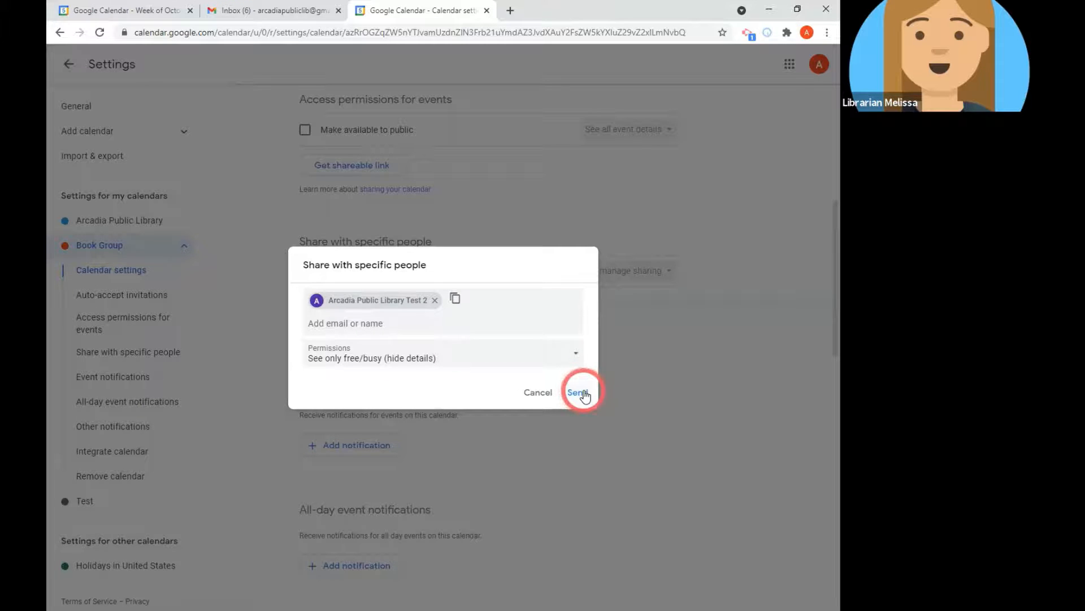
{"action": "left_click", "coordinate": [540, 394]}
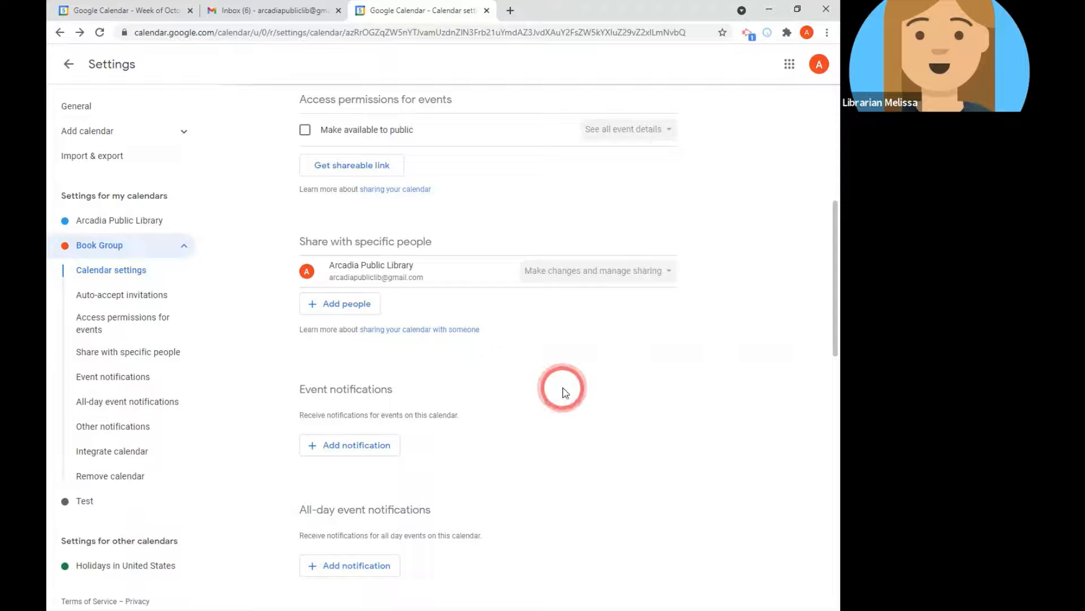
Set the Book Group calendar's Daily agenda notification to Email
{"action": "scroll", "coordinate": [584, 392], "scroll_direction": "down", "scroll_amount": 4}
{"action": "scroll", "coordinate": [584, 393], "scroll_direction": "down", "scroll_amount": 4}
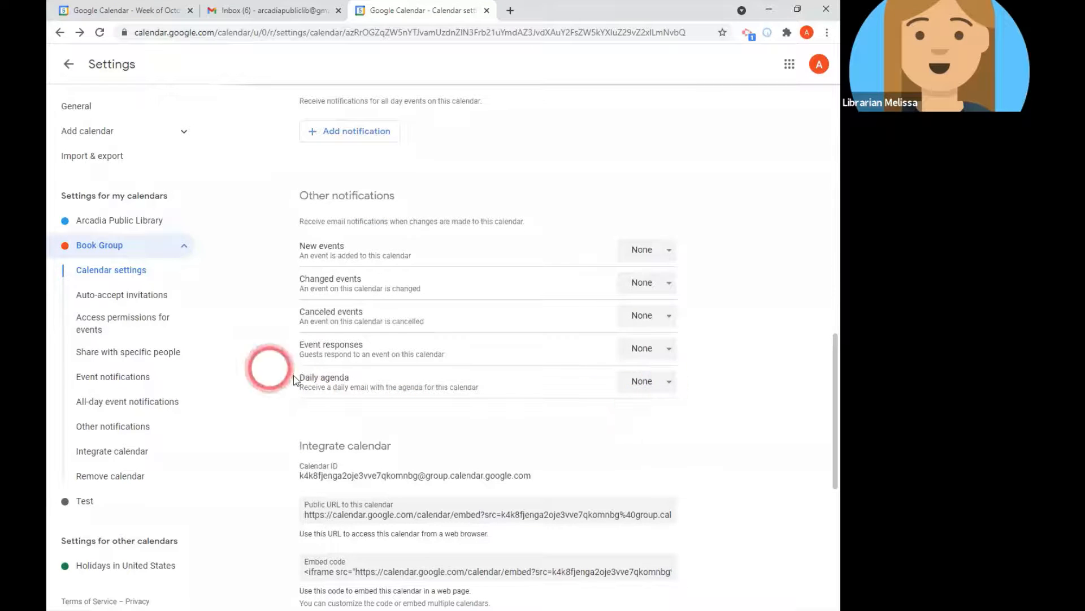
{"action": "left_click", "coordinate": [669, 384]}
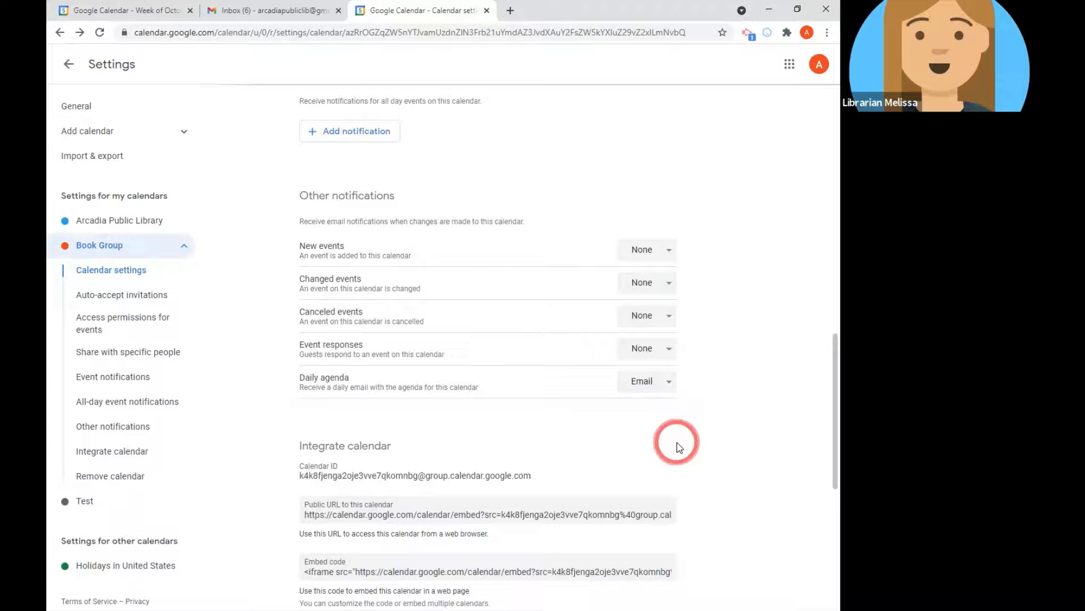
Switch to Gmail, close the calendar beside the inbox, and open the October 30 "You have no events scheduled today." message
{"action": "left_click", "coordinate": [266, 10]}
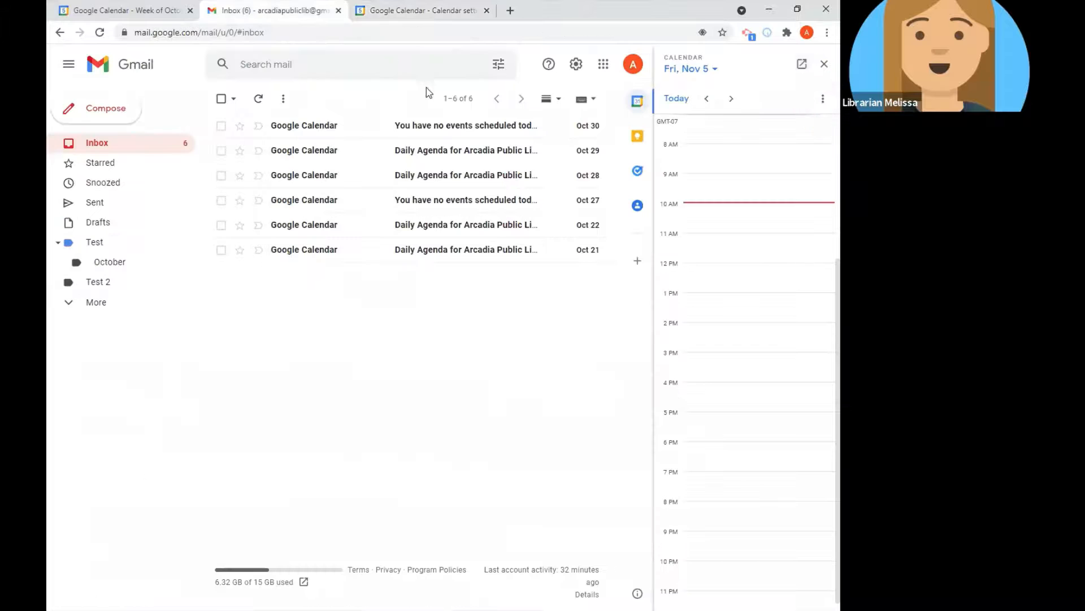
{"action": "left_click", "coordinate": [823, 65]}
{"action": "left_click", "coordinate": [467, 129]}
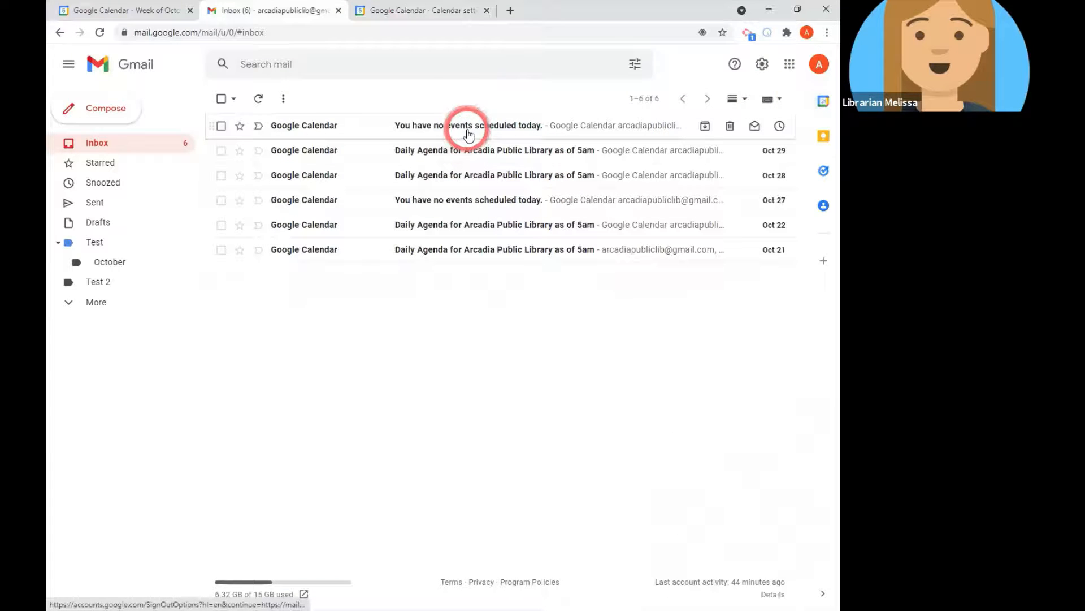
Read the October 30 no-events message, return to the inbox, and open the October 29 Daily Agenda message
{"action": "left_click", "coordinate": [502, 125]}
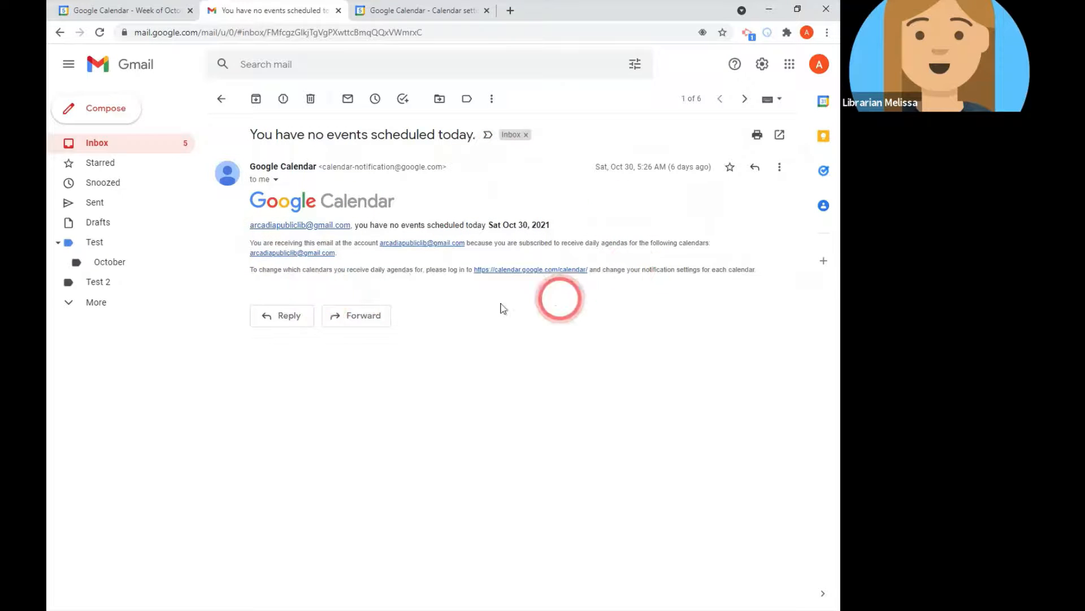
{"action": "left_click", "coordinate": [221, 99]}
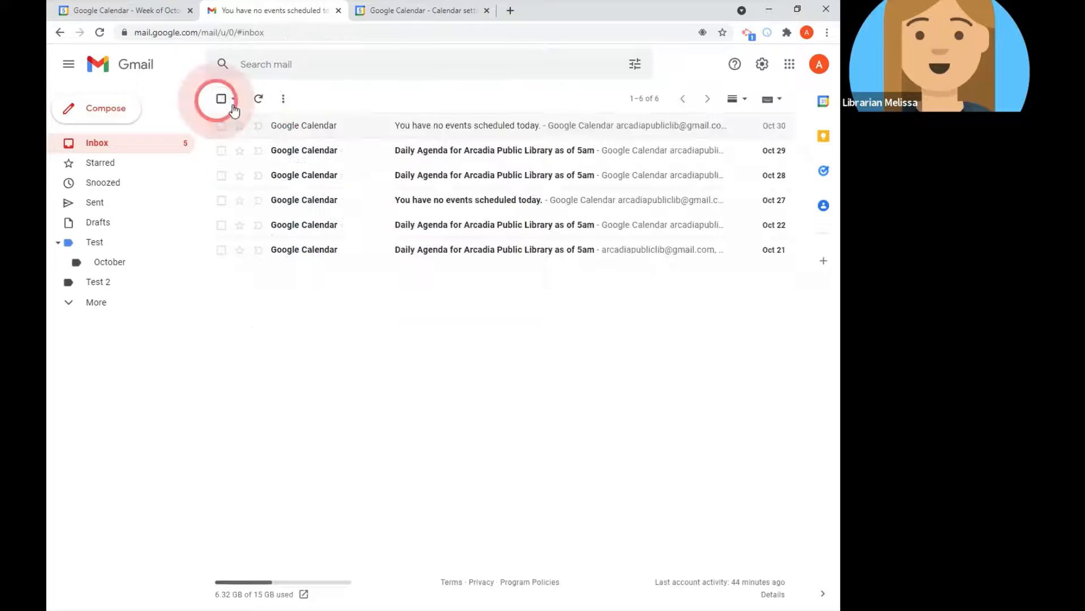
{"action": "left_click", "coordinate": [490, 153]}
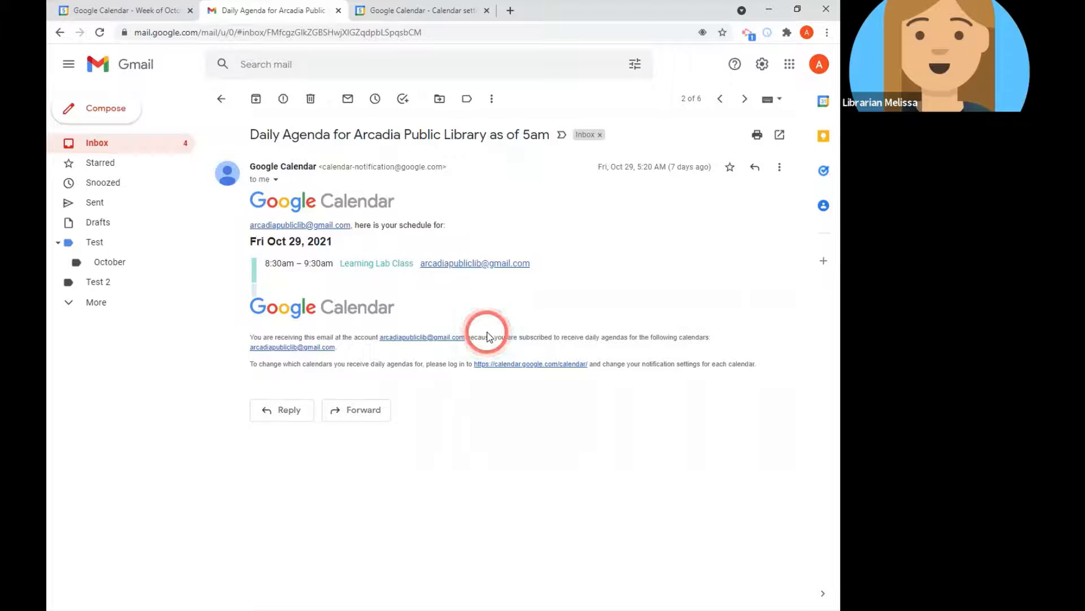
Switch back to the Book Group calendar settings and add two event notifications, one at 10 minutes and one at 05 minutes
{"action": "key", "text": "ctrl+Tab"}
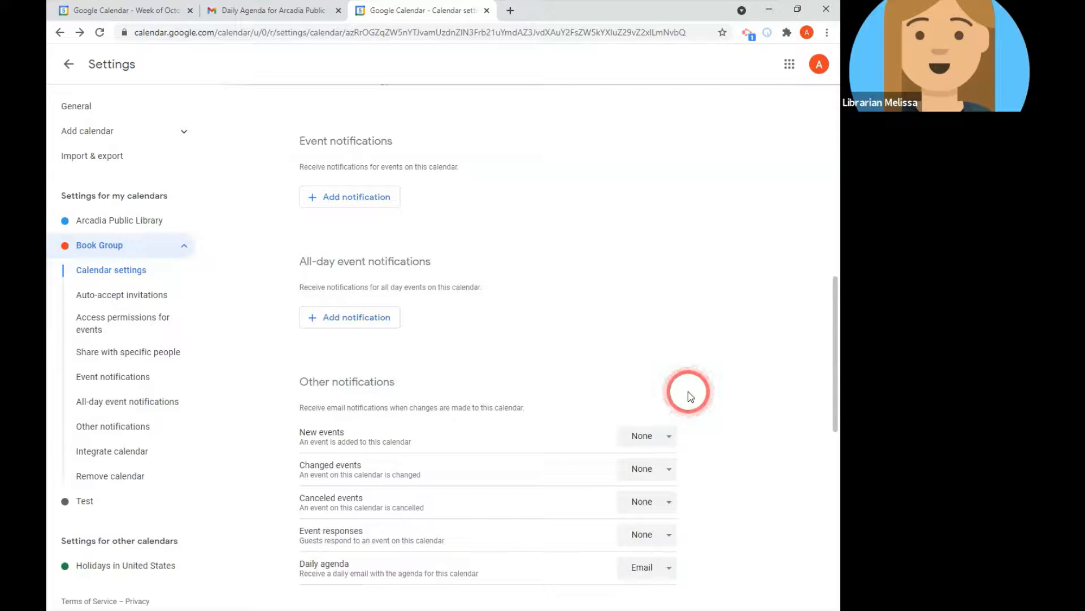
{"action": "left_click", "coordinate": [338, 195]}
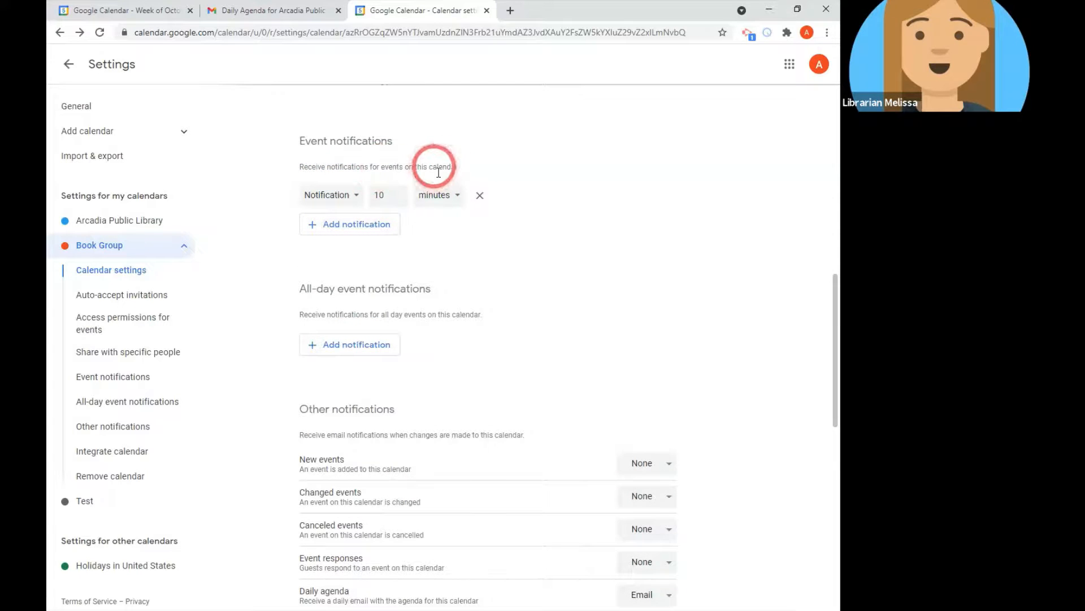
{"action": "left_click", "coordinate": [361, 232]}
{"action": "left_click", "coordinate": [399, 224]}
{"action": "left_click", "coordinate": [398, 220]}
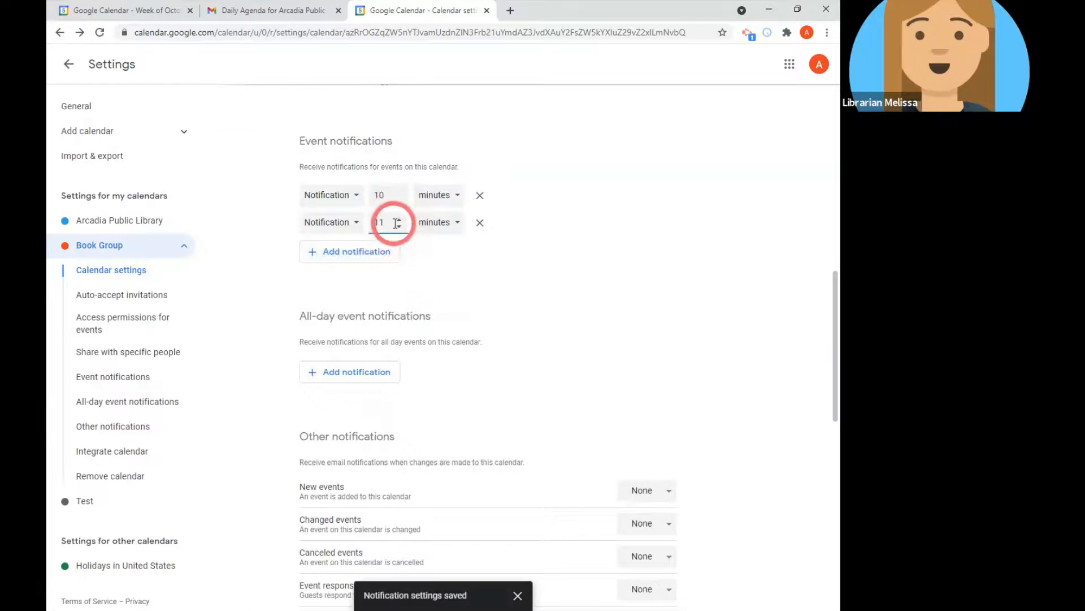
{"action": "double_click", "coordinate": [375, 224]}
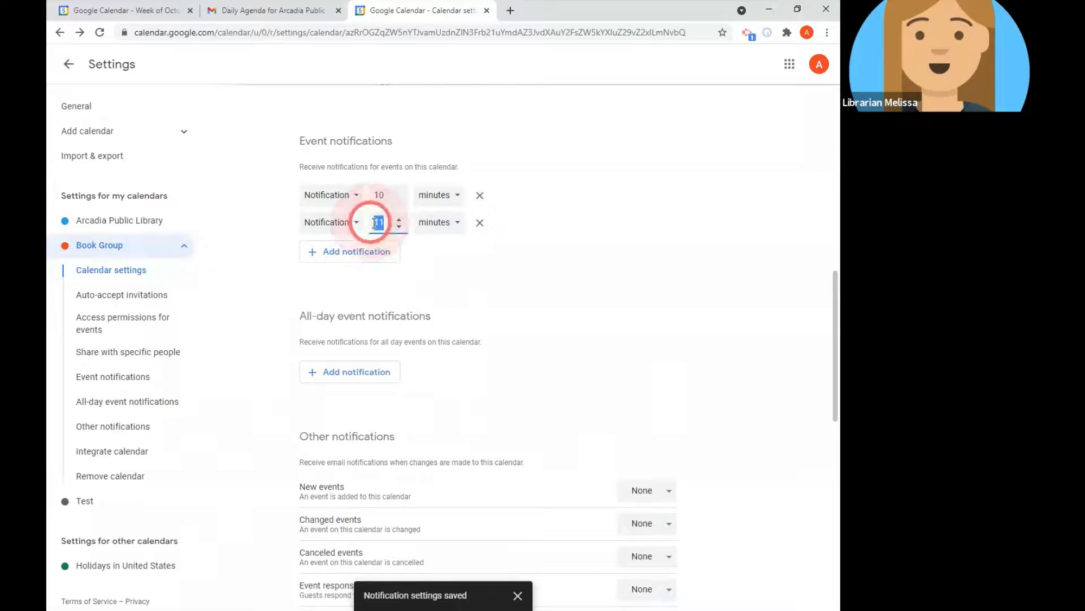
{"action": "type", "text": "05"}
{"action": "left_click", "coordinate": [462, 281]}
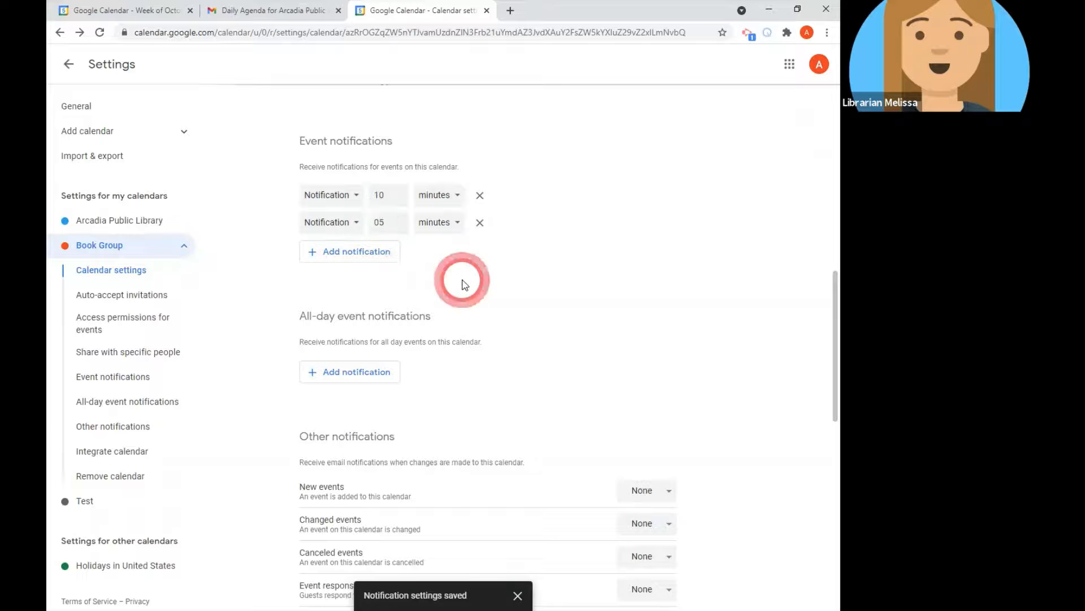
{"action": "left_click", "coordinate": [497, 286]}
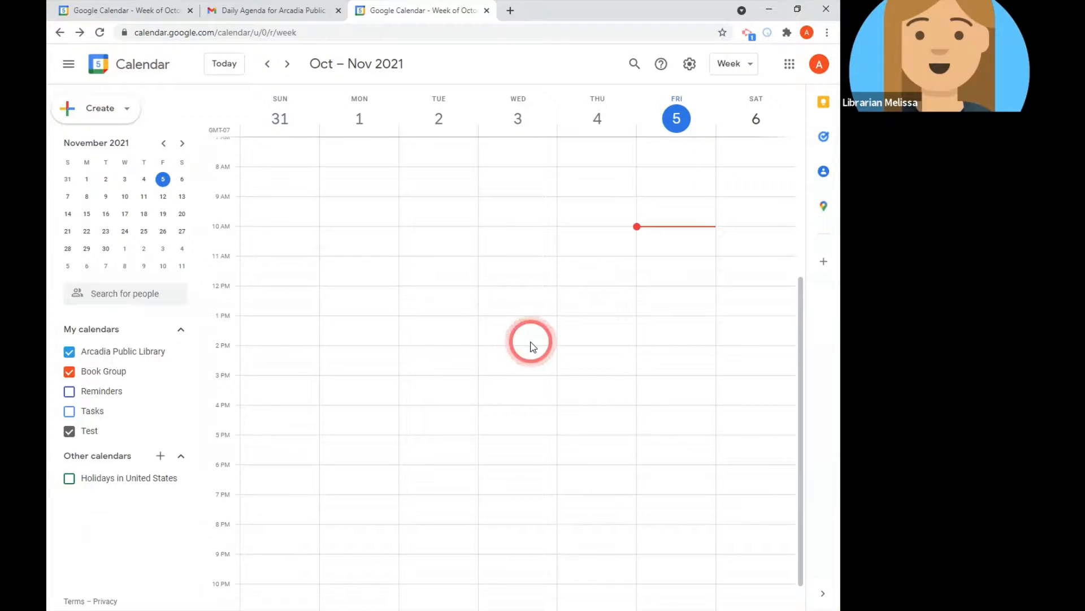
Create an event titled "Library Event" on Friday, November 5 from 2:00pm to 3:00pm and open its full details
{"action": "left_click", "coordinate": [674, 352]}
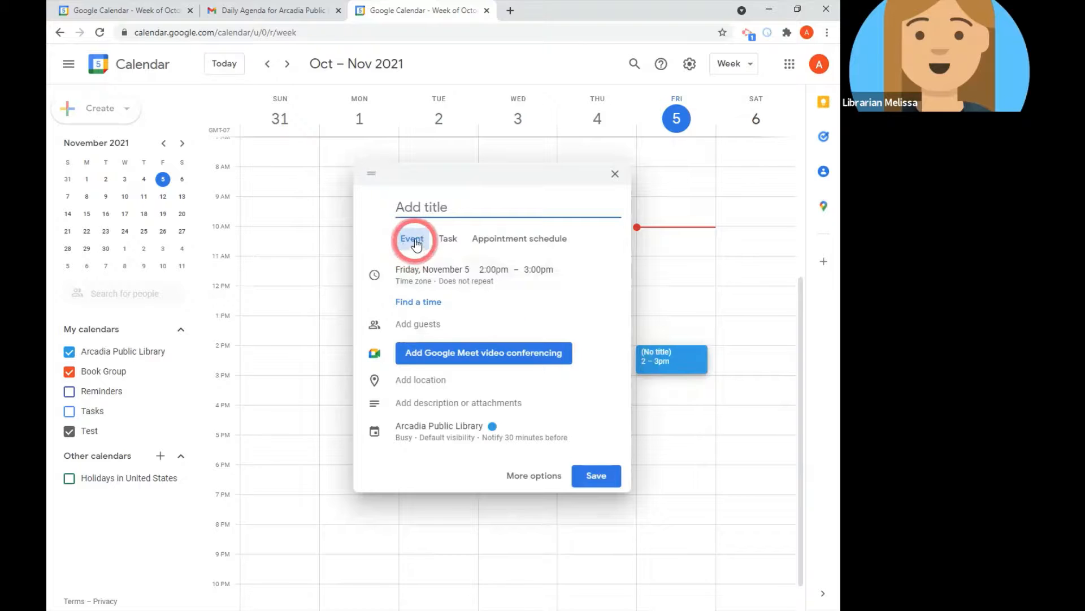
{"action": "left_click", "coordinate": [428, 212]}
{"action": "type", "text": "Library"}
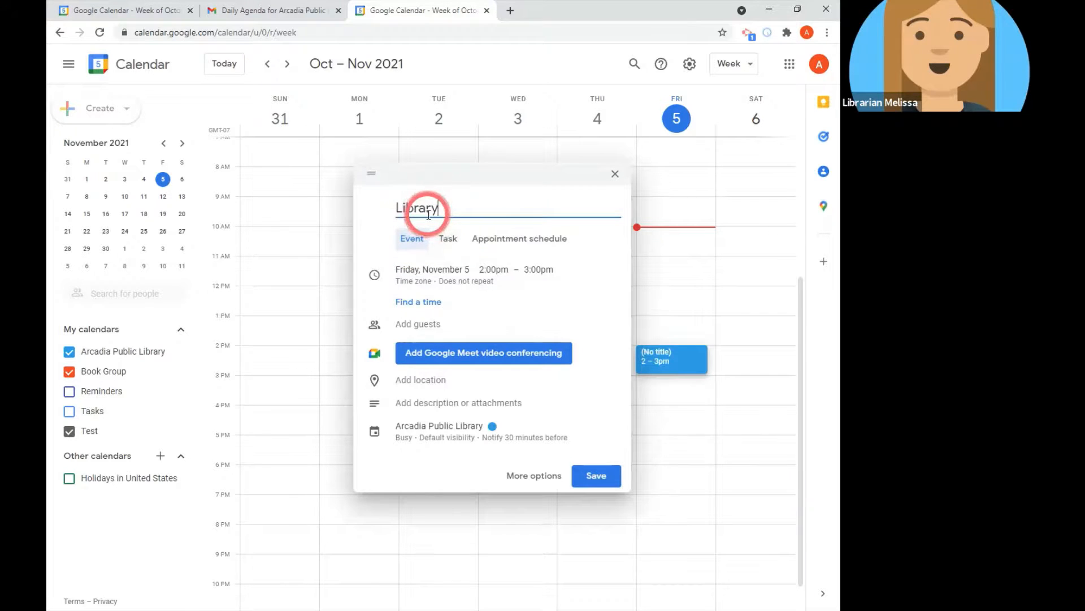
{"action": "type", "text": " Event"}
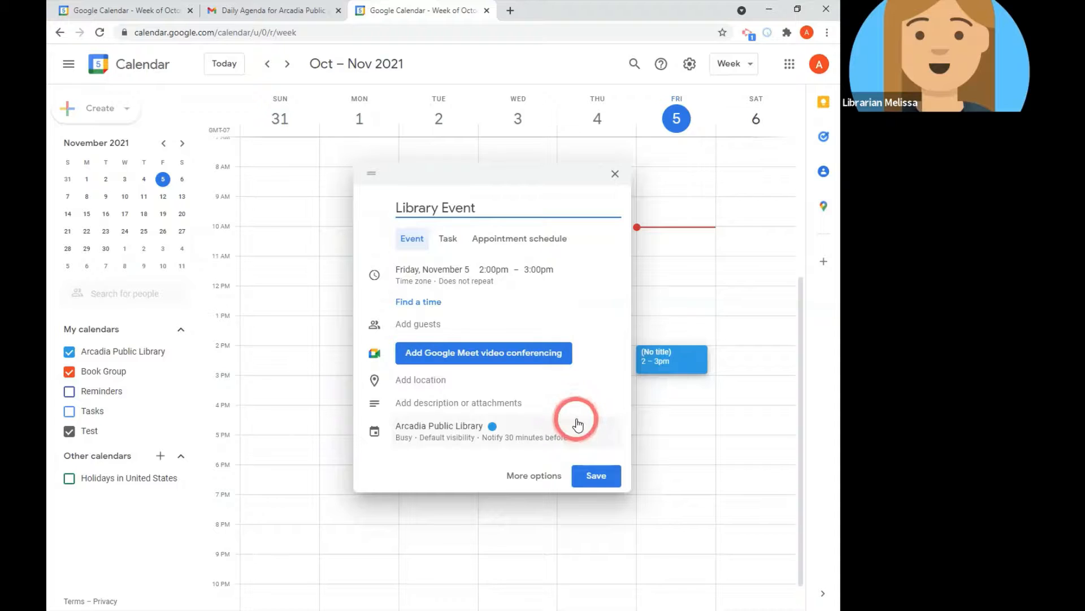
{"action": "left_click", "coordinate": [529, 481]}
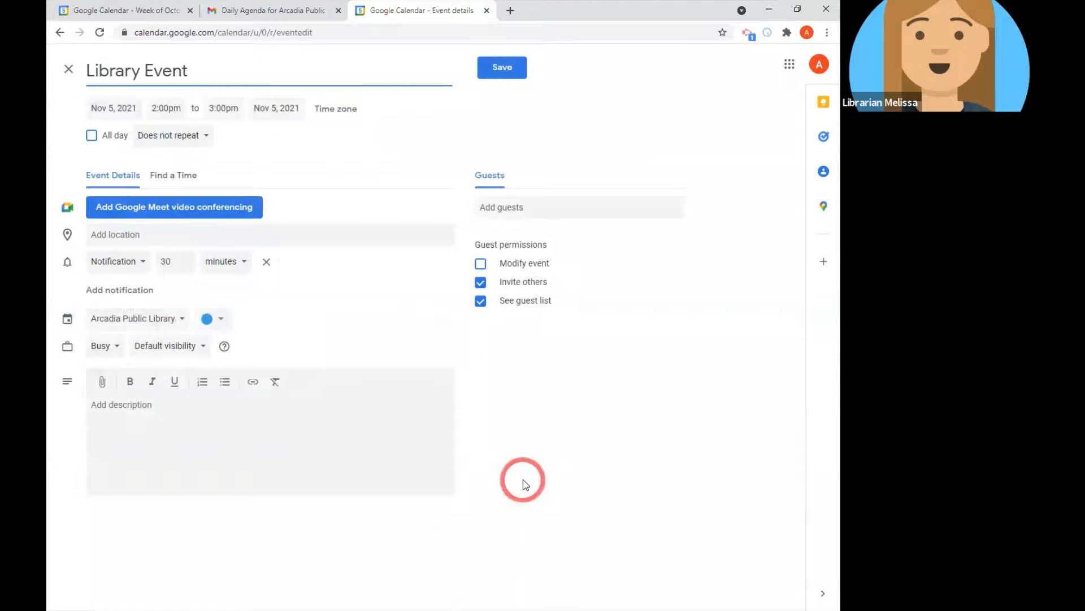
Try a custom weekly recurrence on Fridays ending after 4 occurrences for Library Event, and discard it
{"action": "left_click", "coordinate": [184, 139]}
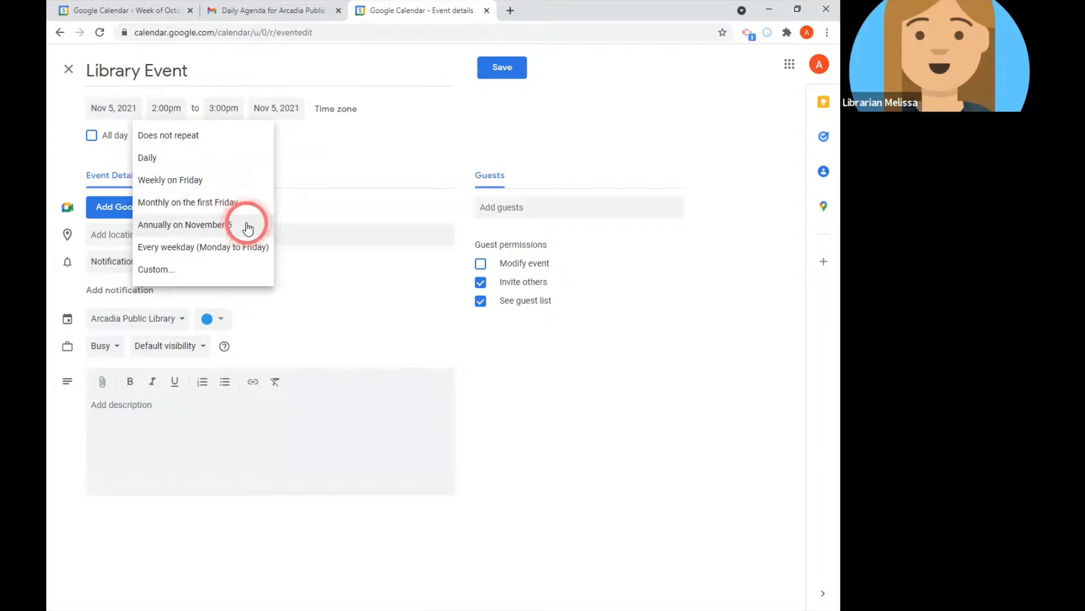
{"action": "left_click", "coordinate": [218, 275]}
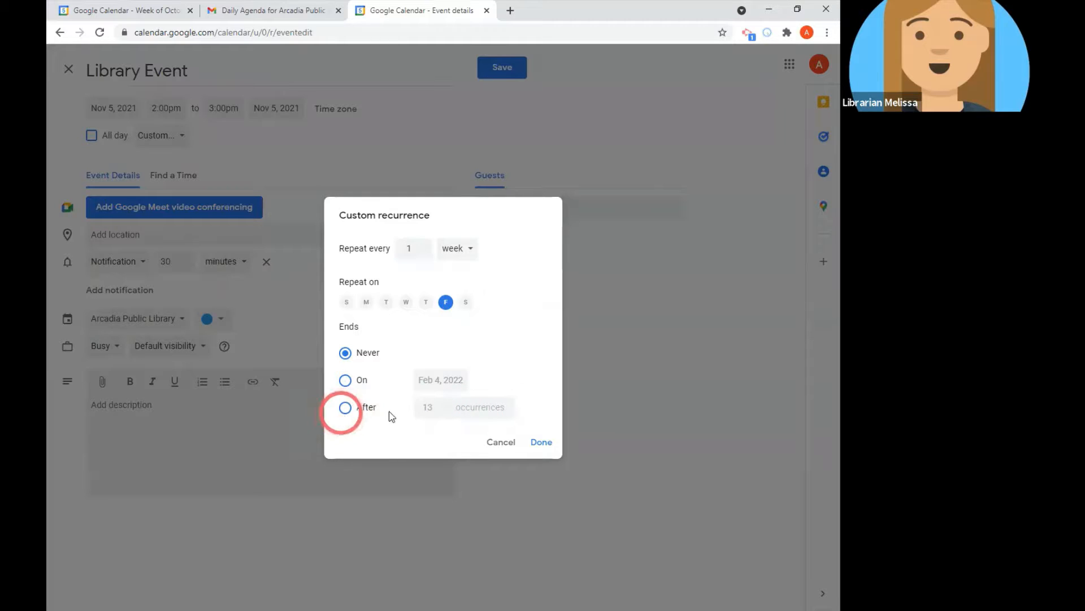
{"action": "left_click", "coordinate": [343, 410]}
{"action": "left_click", "coordinate": [442, 411]}
{"action": "left_click", "coordinate": [442, 412]}
{"action": "left_click", "coordinate": [443, 412]}
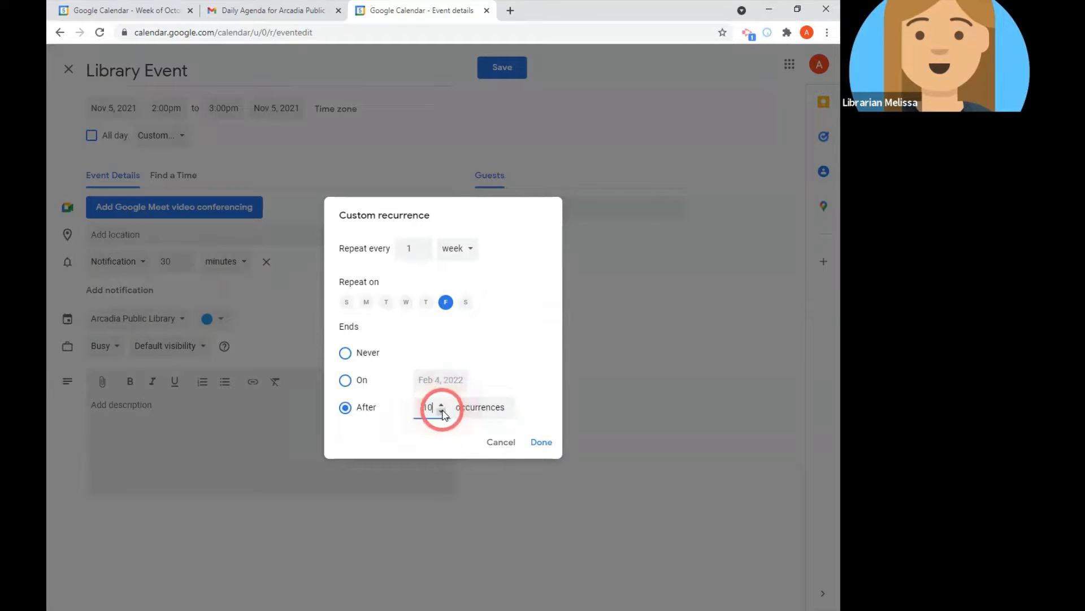
{"action": "left_click", "coordinate": [443, 412]}
{"action": "left_click", "coordinate": [443, 412]}
{"action": "left_click", "coordinate": [443, 412]}
{"action": "left_click", "coordinate": [443, 412]}
{"action": "left_click", "coordinate": [443, 412]}
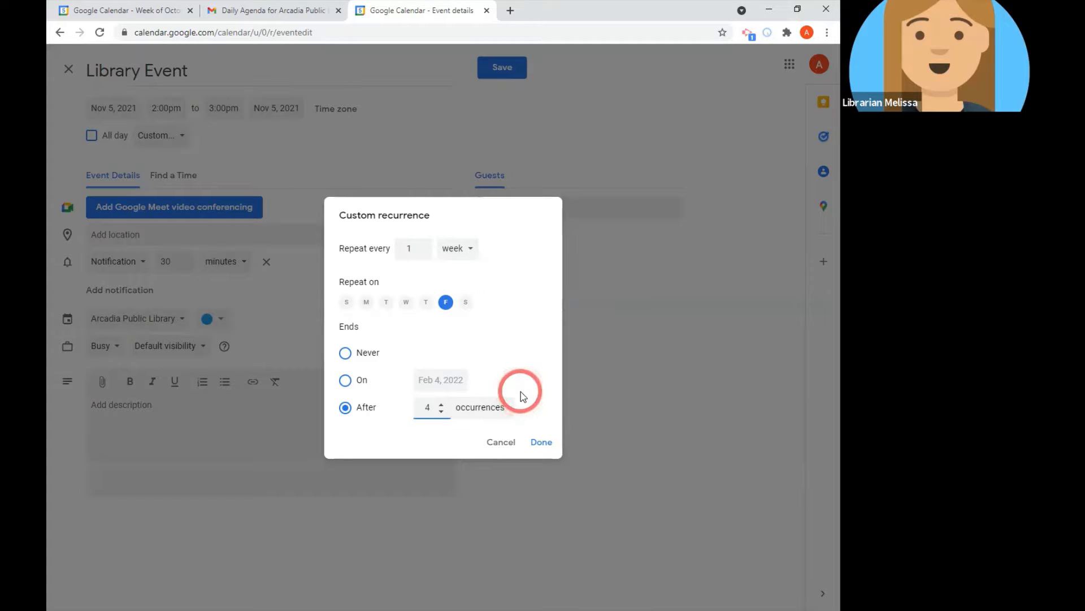
{"action": "left_click", "coordinate": [500, 440]}
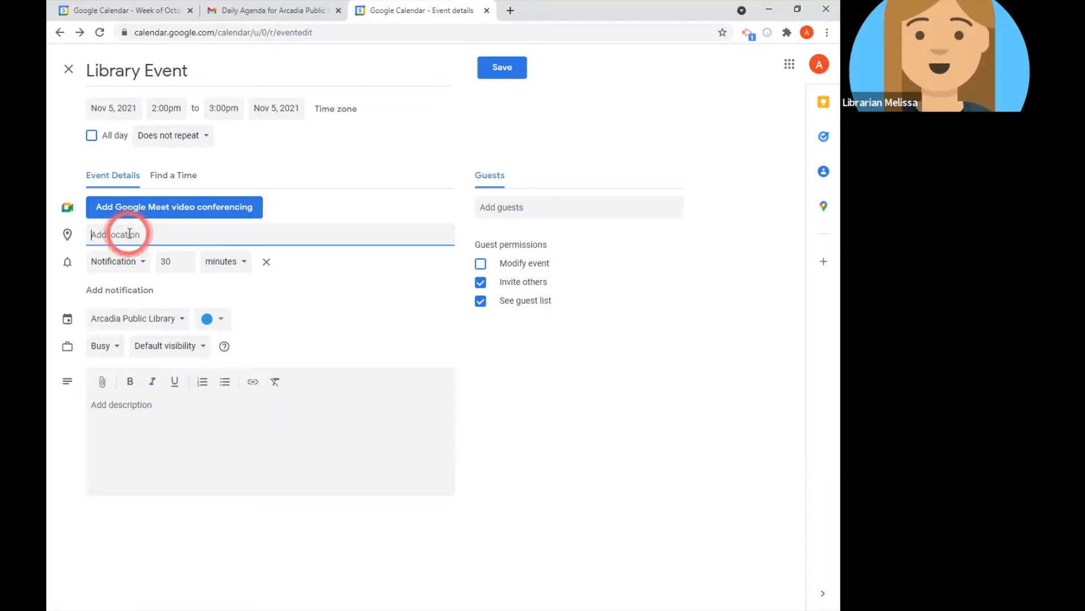
Set the event's location to the library's street address in Arcadia, and view it on the map
{"action": "type", "text": "20"}
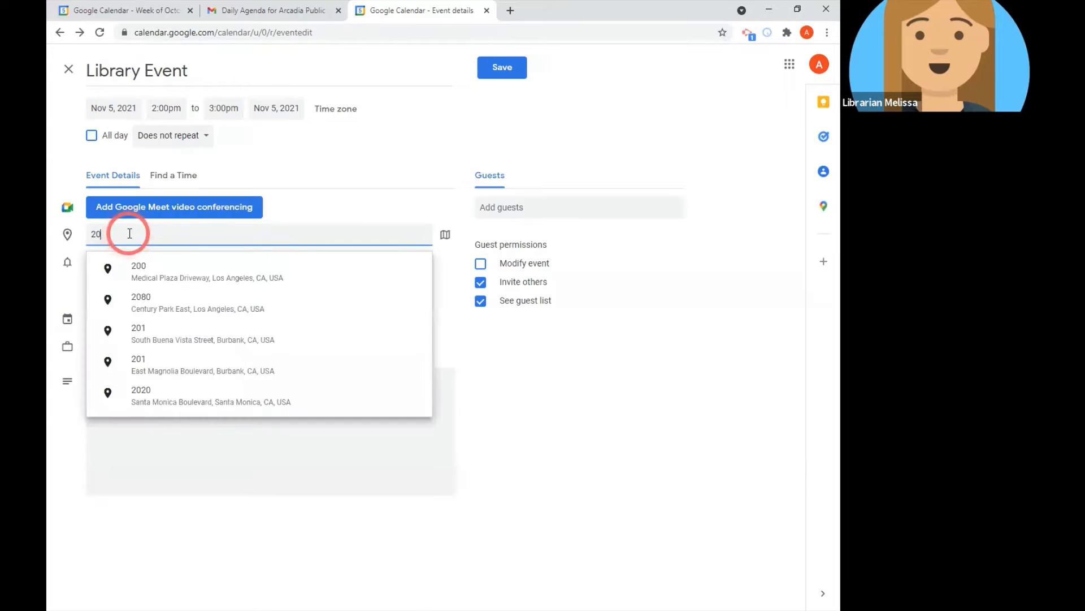
{"action": "type", "text": " W"}
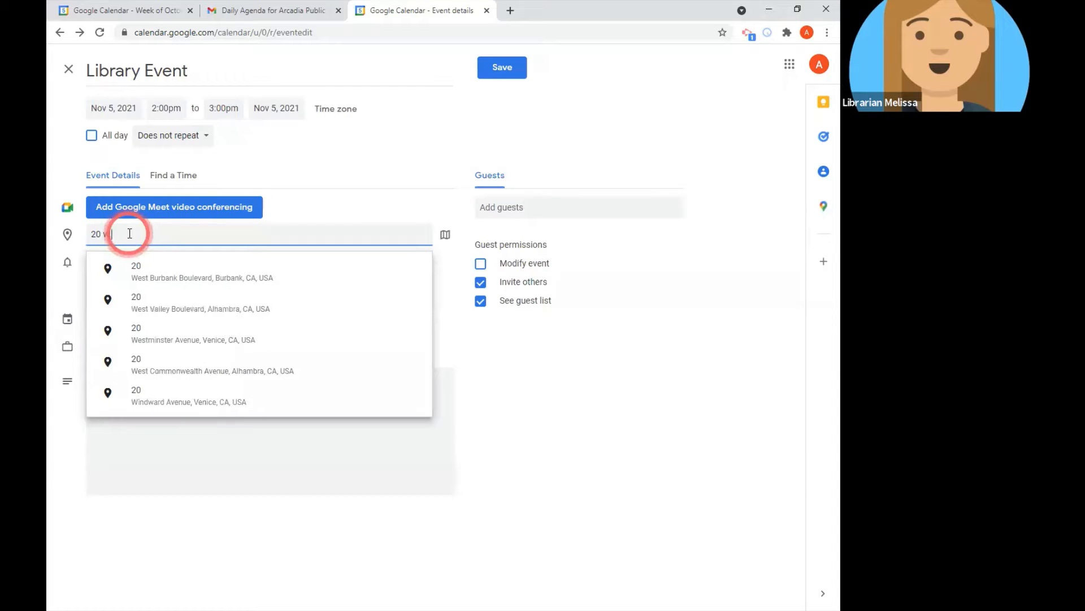
{"action": "type", "text": " duar"}
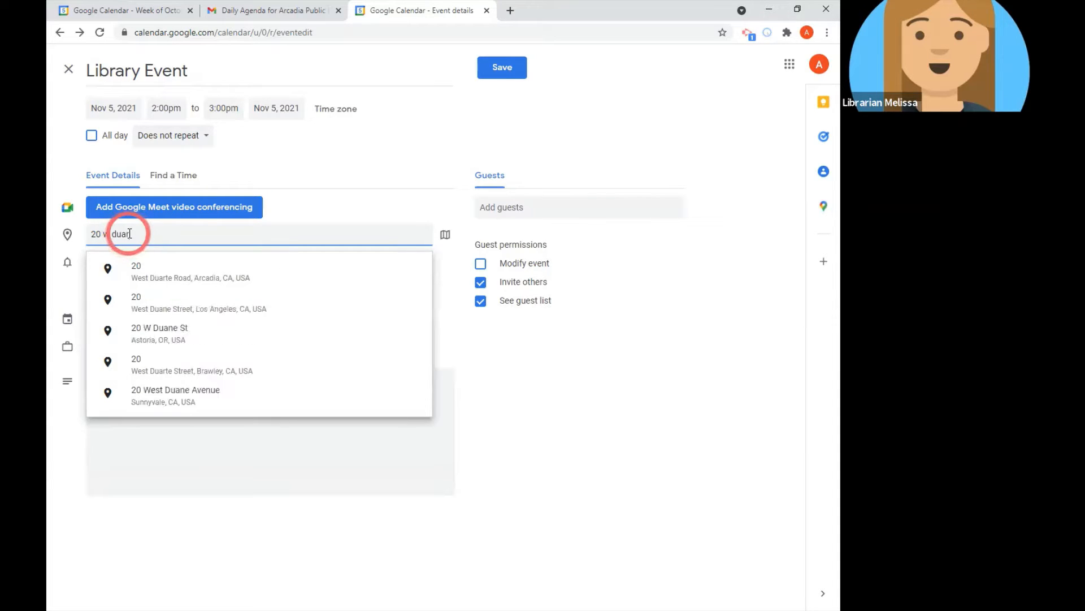
{"action": "left_click", "coordinate": [151, 269]}
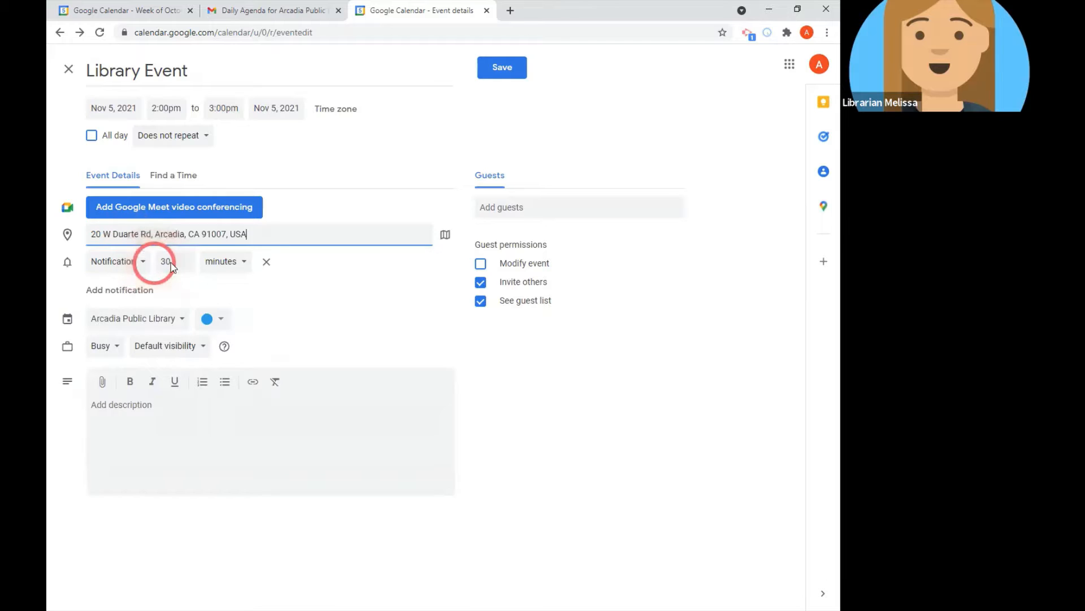
{"action": "left_click", "coordinate": [374, 220]}
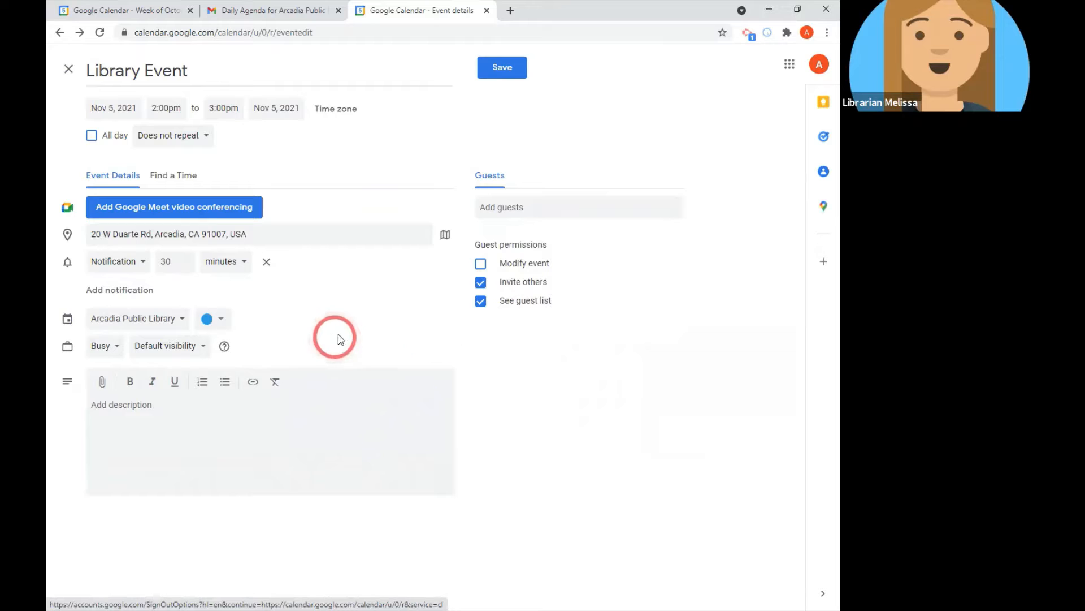
{"action": "left_click", "coordinate": [445, 234]}
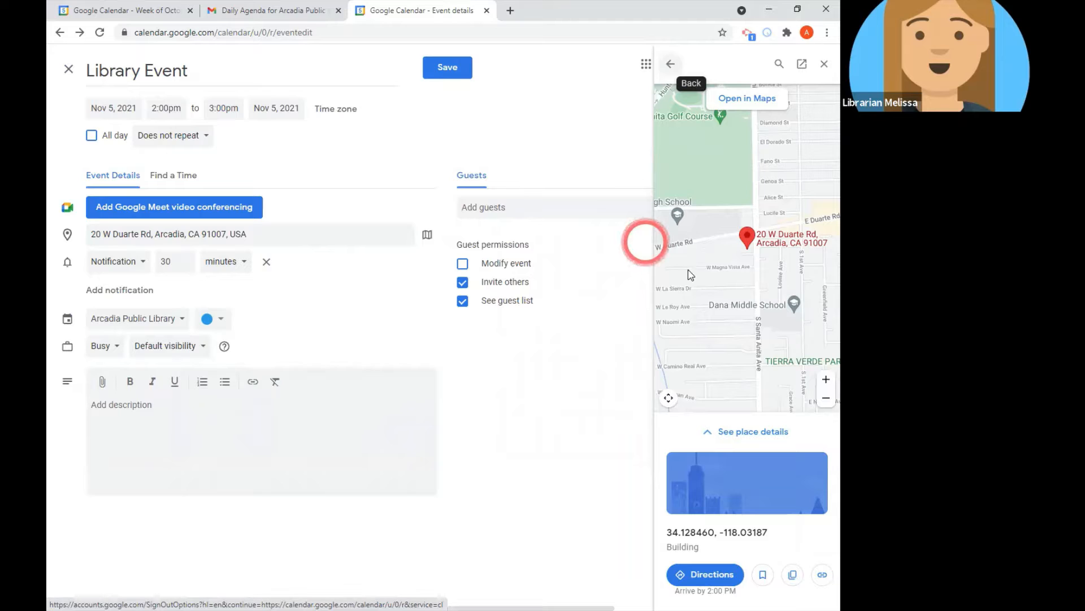
{"action": "left_click", "coordinate": [824, 65]}
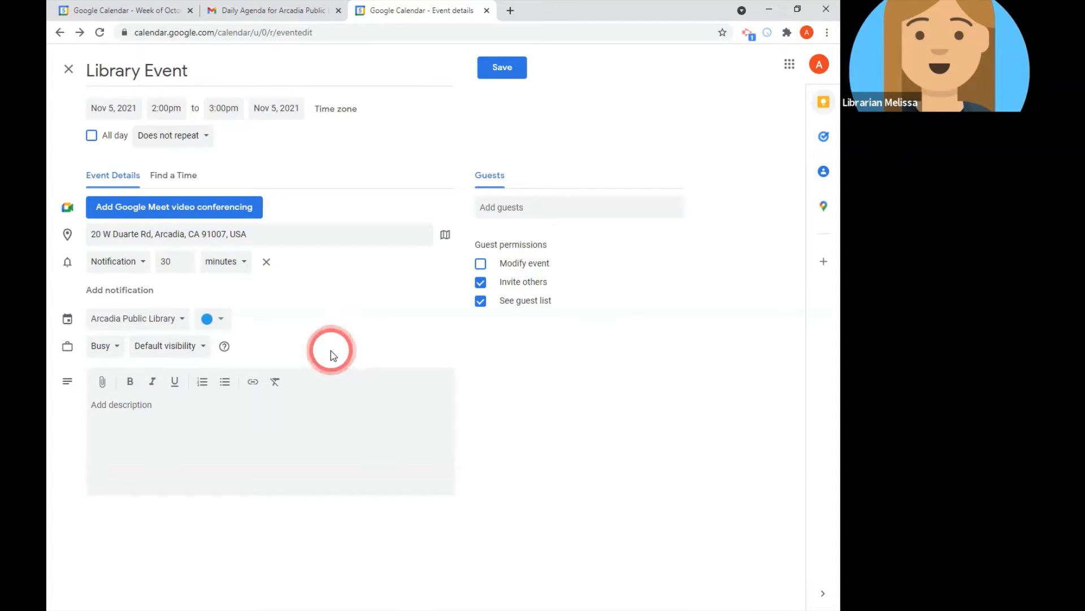
Look at the event's visibility options, leave Default visibility selected, and return to the empty description field
{"action": "left_click", "coordinate": [197, 347]}
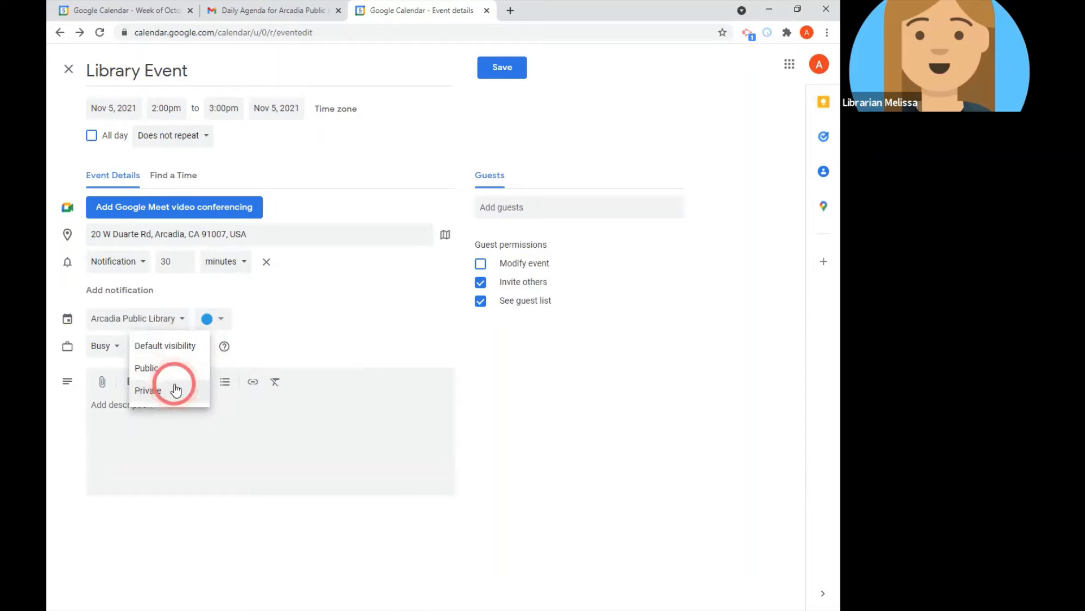
{"action": "left_click", "coordinate": [186, 354]}
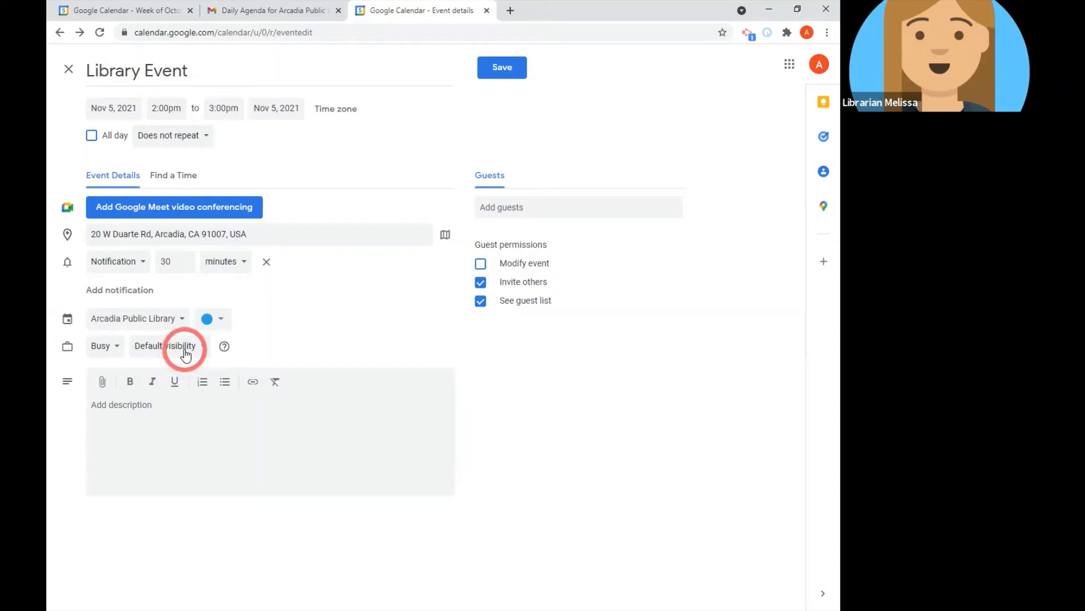
{"action": "left_click", "coordinate": [180, 418]}
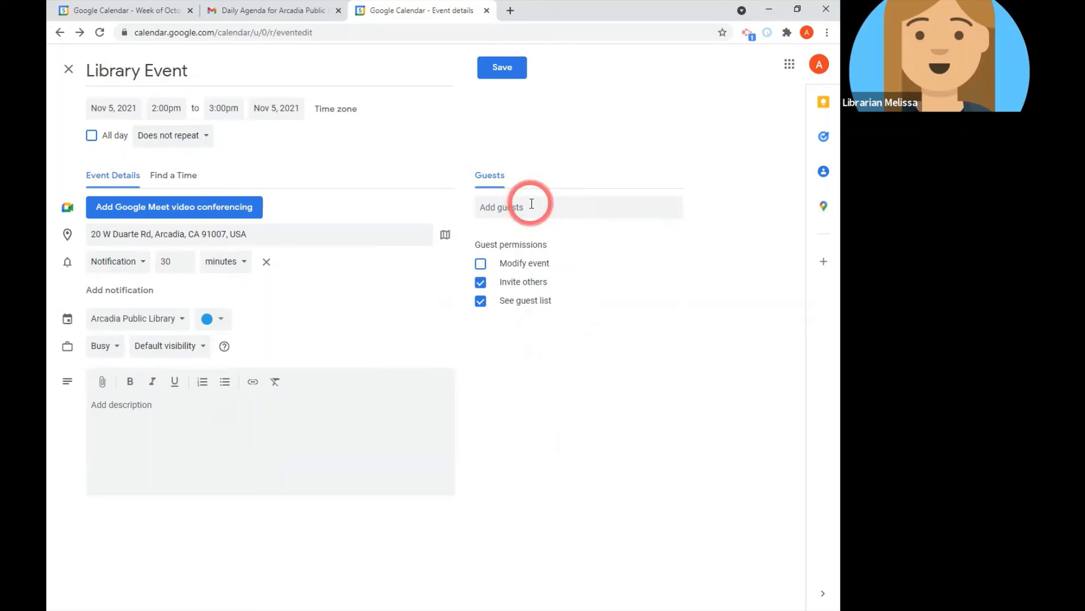
{"action": "left_click", "coordinate": [399, 474]}
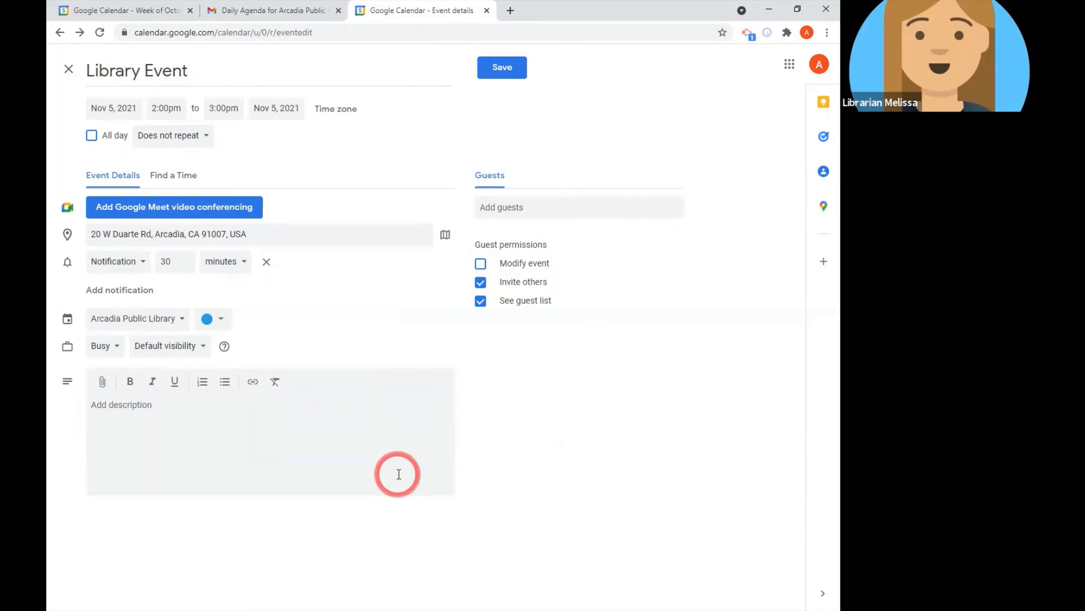